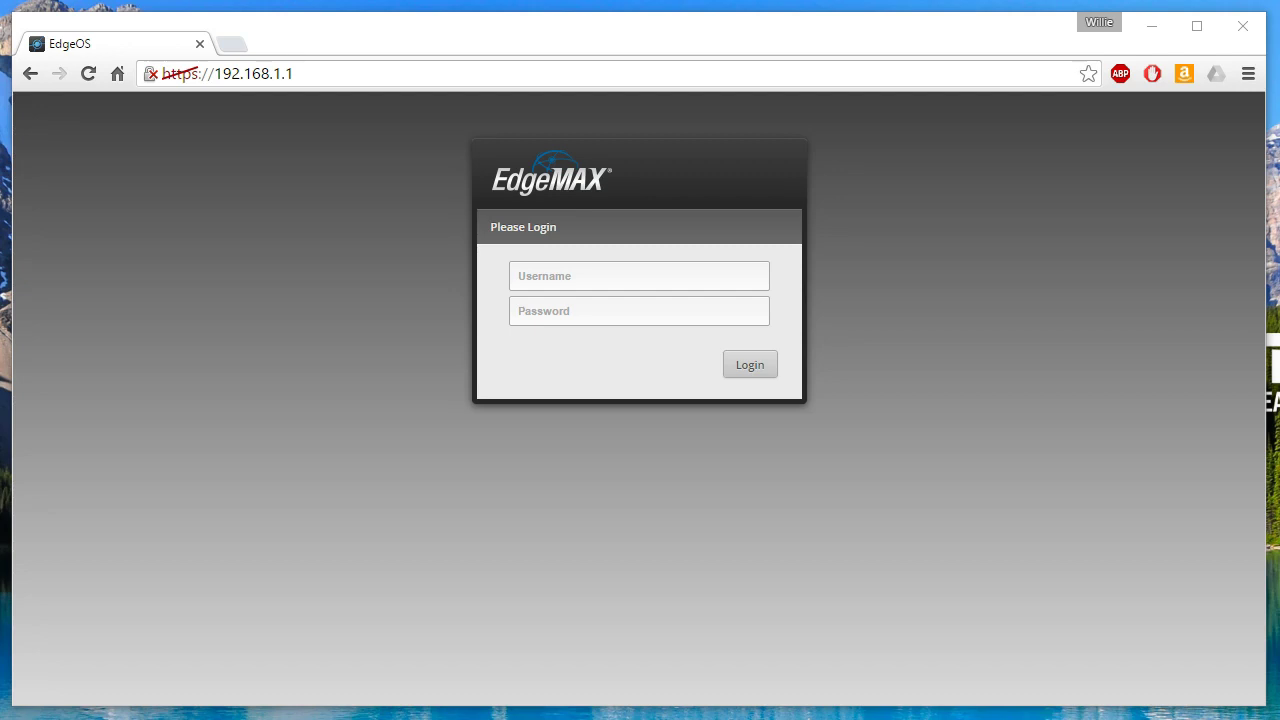
- Sign in to the EdgeRouter as the admin user with its password to reach the PoE dashboard
{"action": "left_click", "coordinate": [558, 280]}
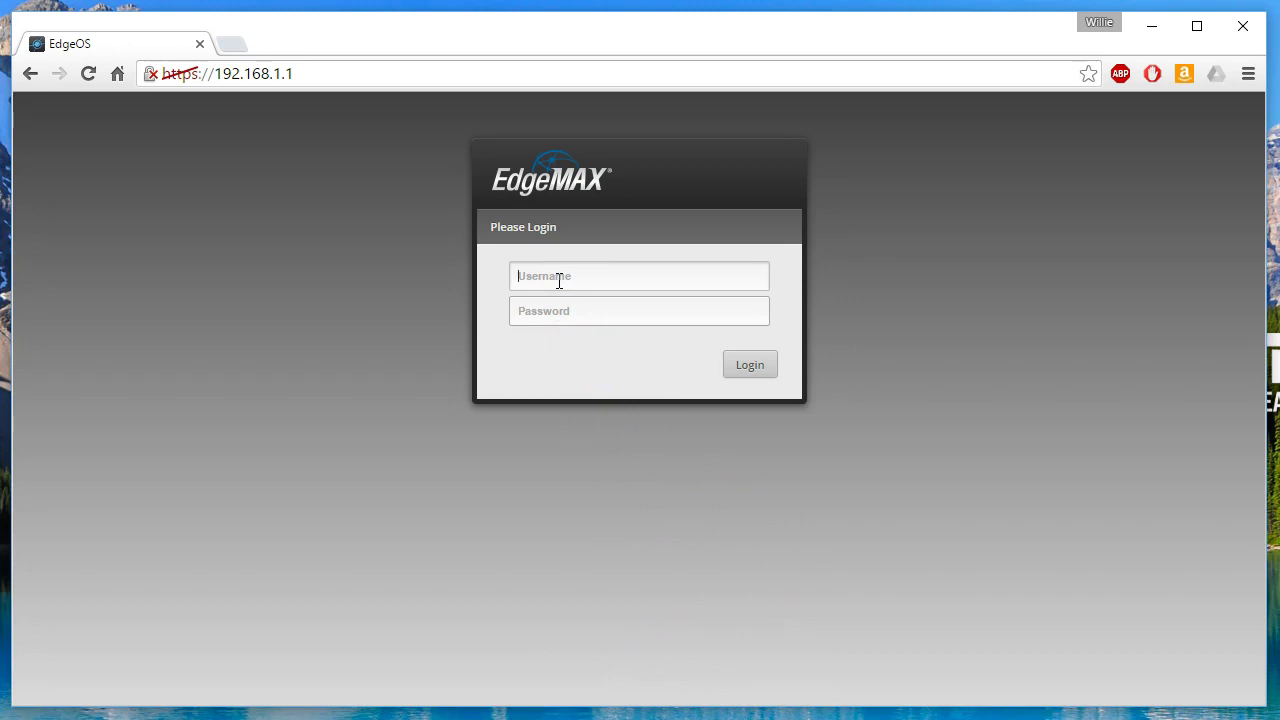
{"action": "type", "text": "ubnt"}
{"action": "key", "text": "Tab"}
{"action": "type", "text": "ubnt"}
{"action": "key", "text": "Return"}
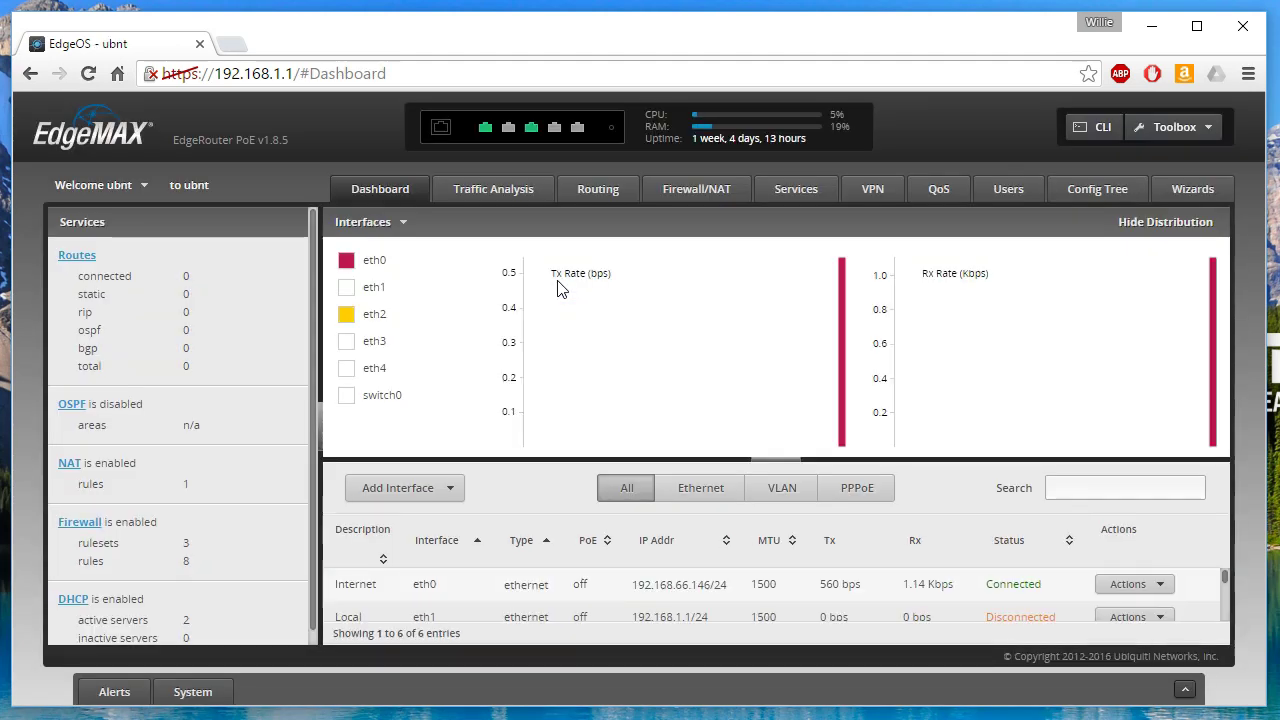
{"action": "mouse_move", "coordinate": [559, 285]}
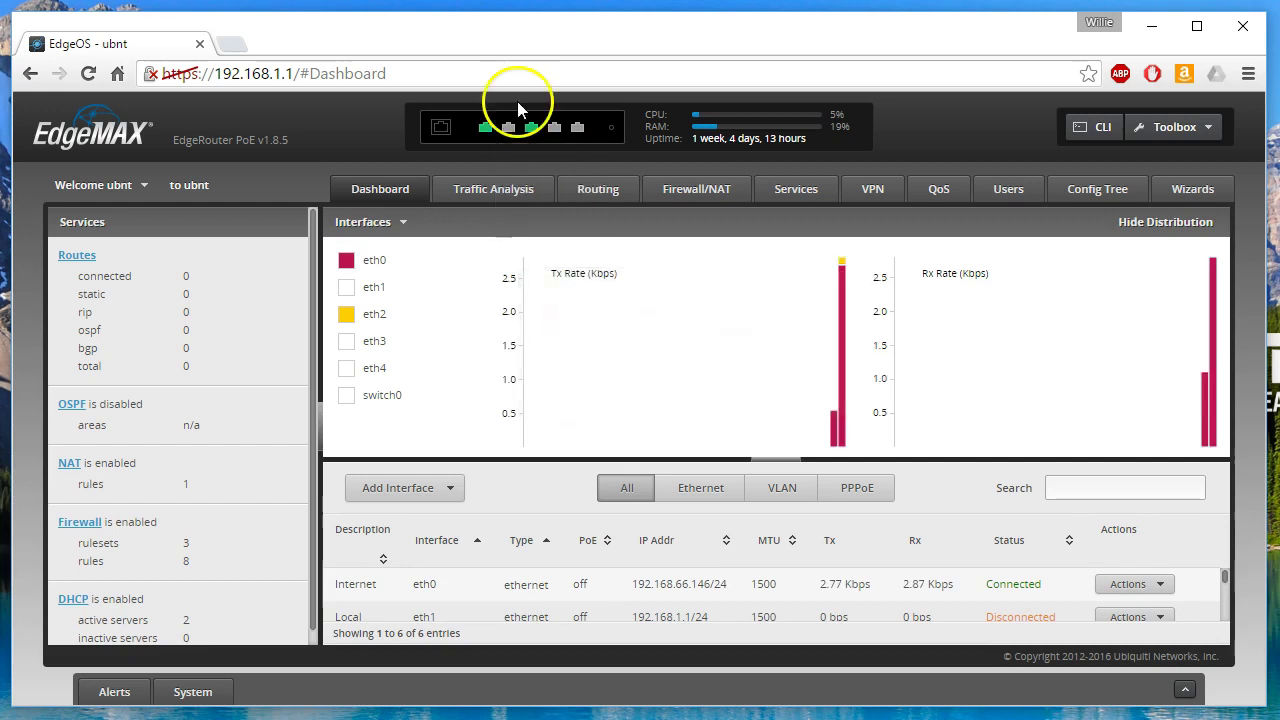
- Go to the EdgeOS Wizards page
{"action": "left_click", "coordinate": [1192, 188]}
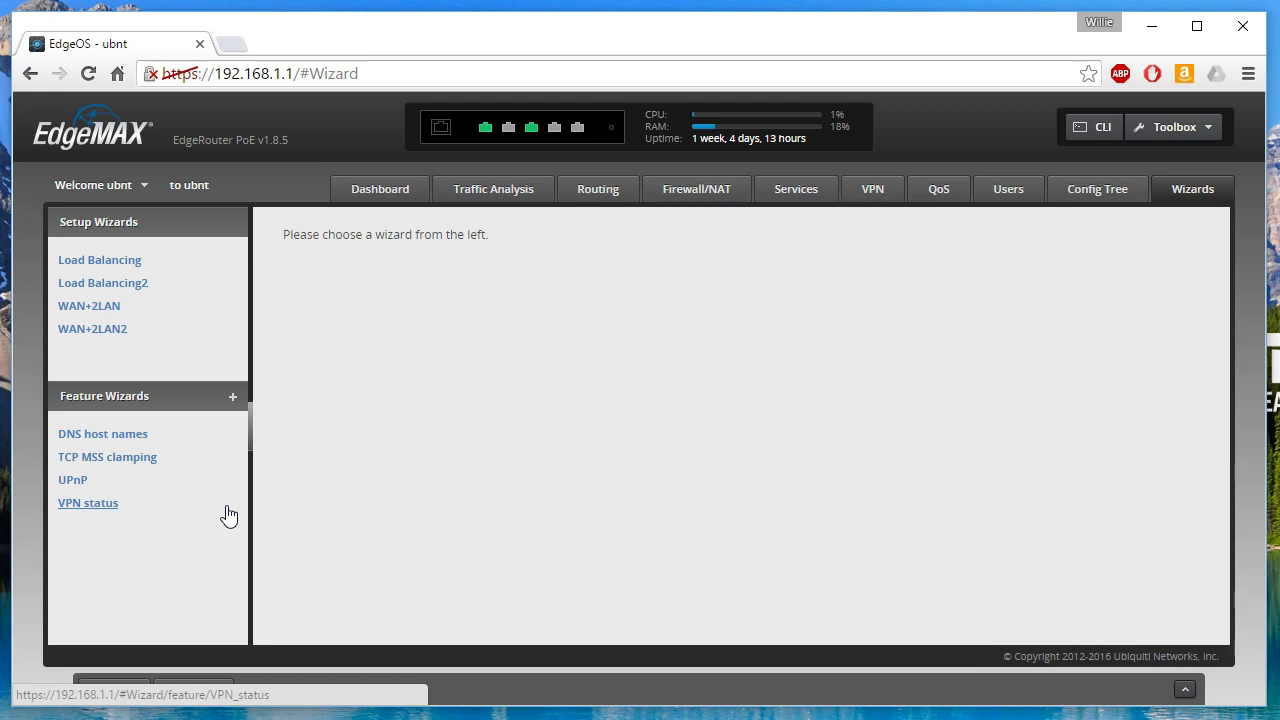
{"action": "left_click", "coordinate": [232, 398]}
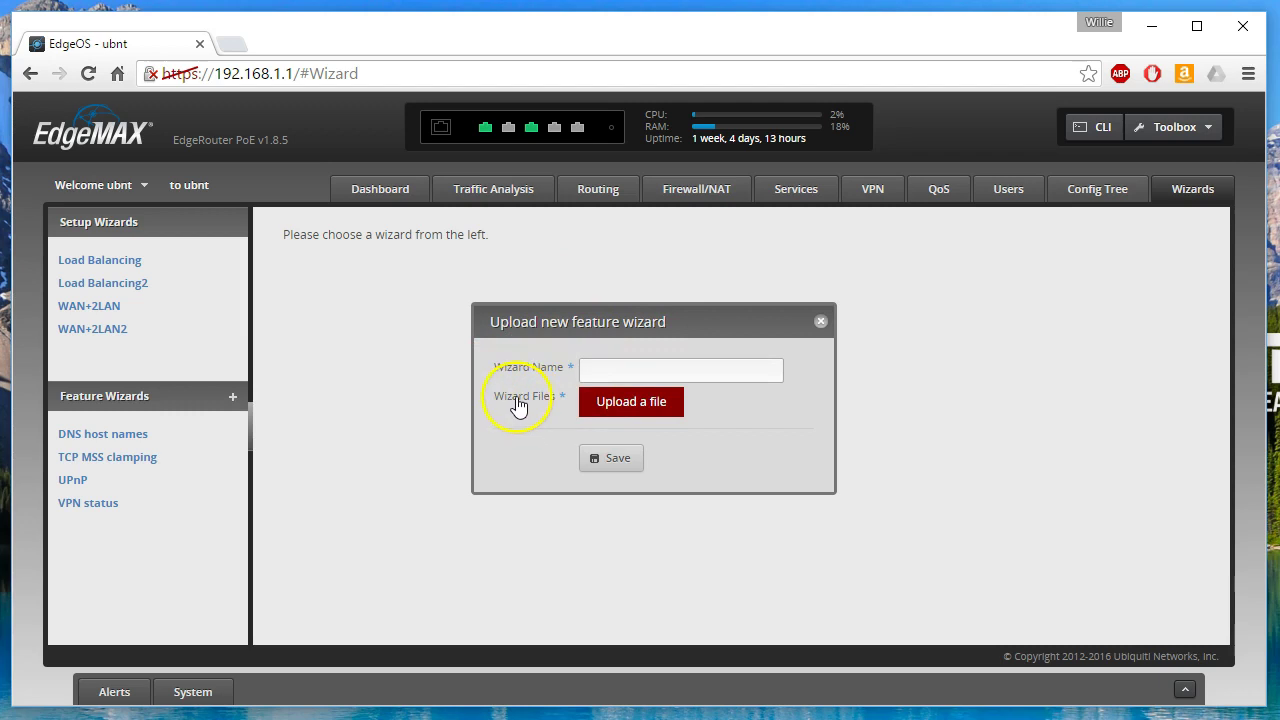
{"action": "left_click", "coordinate": [820, 326]}
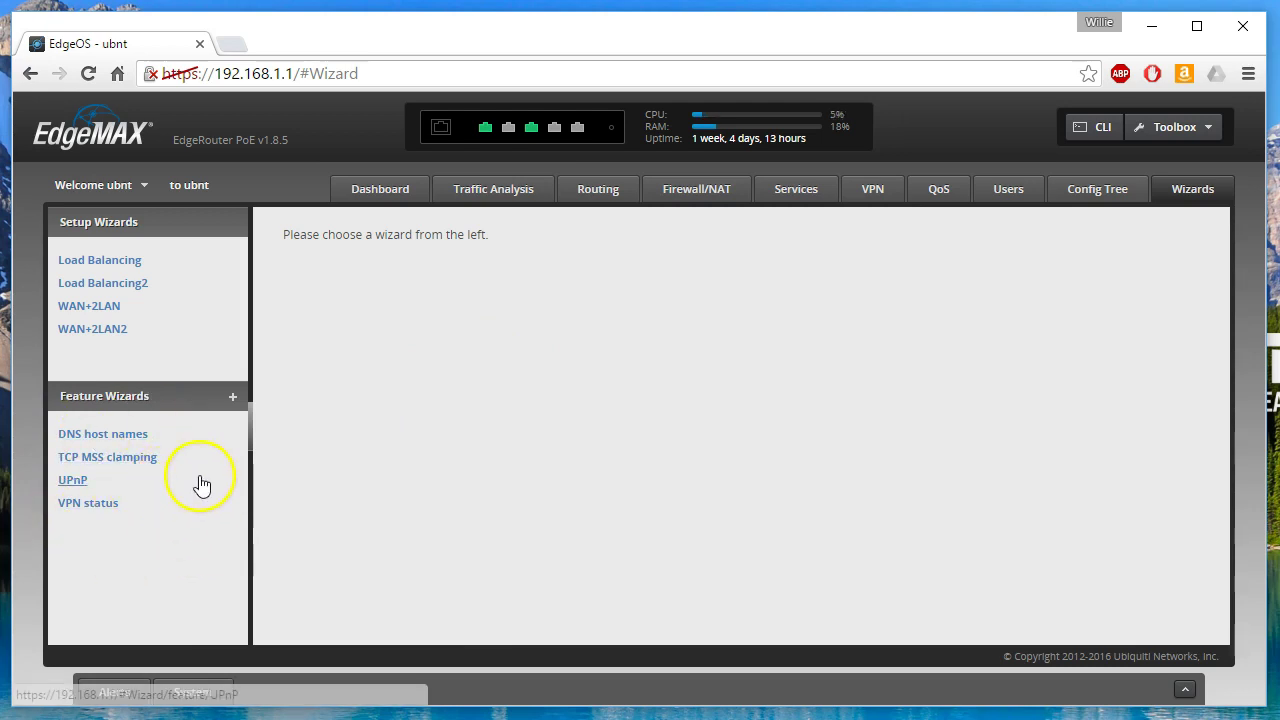
- Open the DNS host names wizard, expand Dynamic host names, and add a blank static host row
{"action": "left_click", "coordinate": [124, 440]}
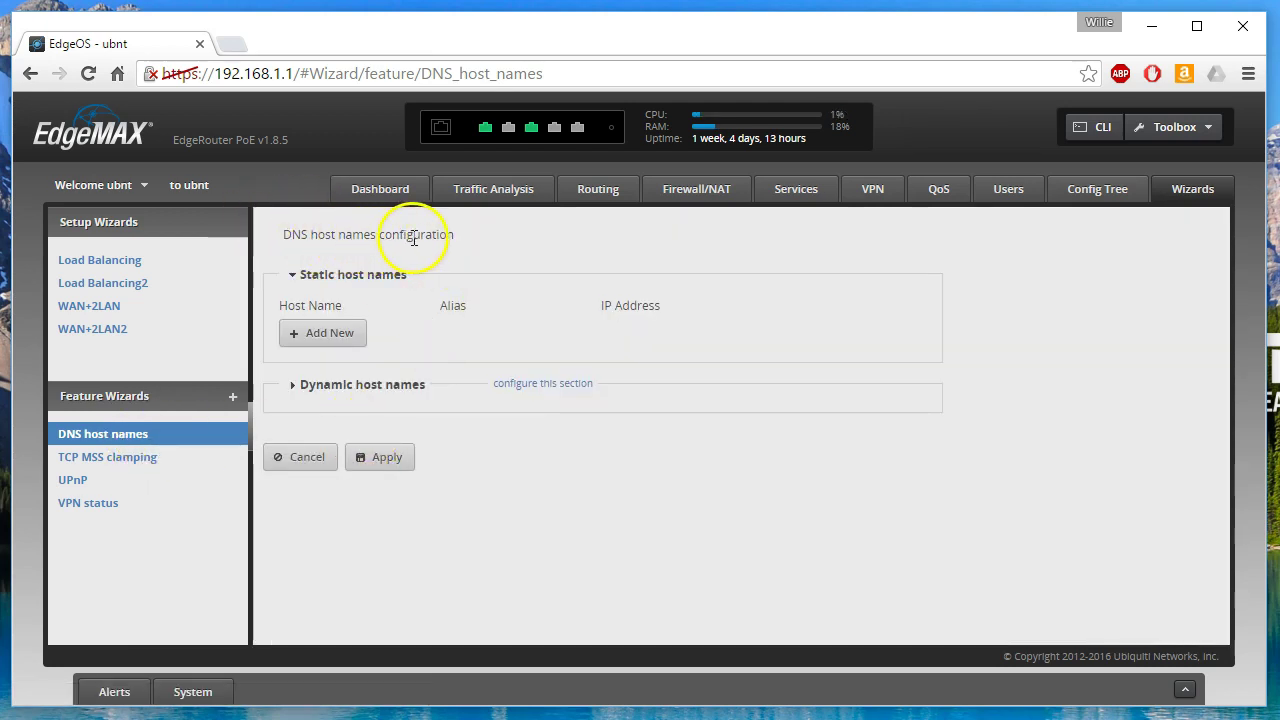
{"action": "left_click", "coordinate": [290, 390]}
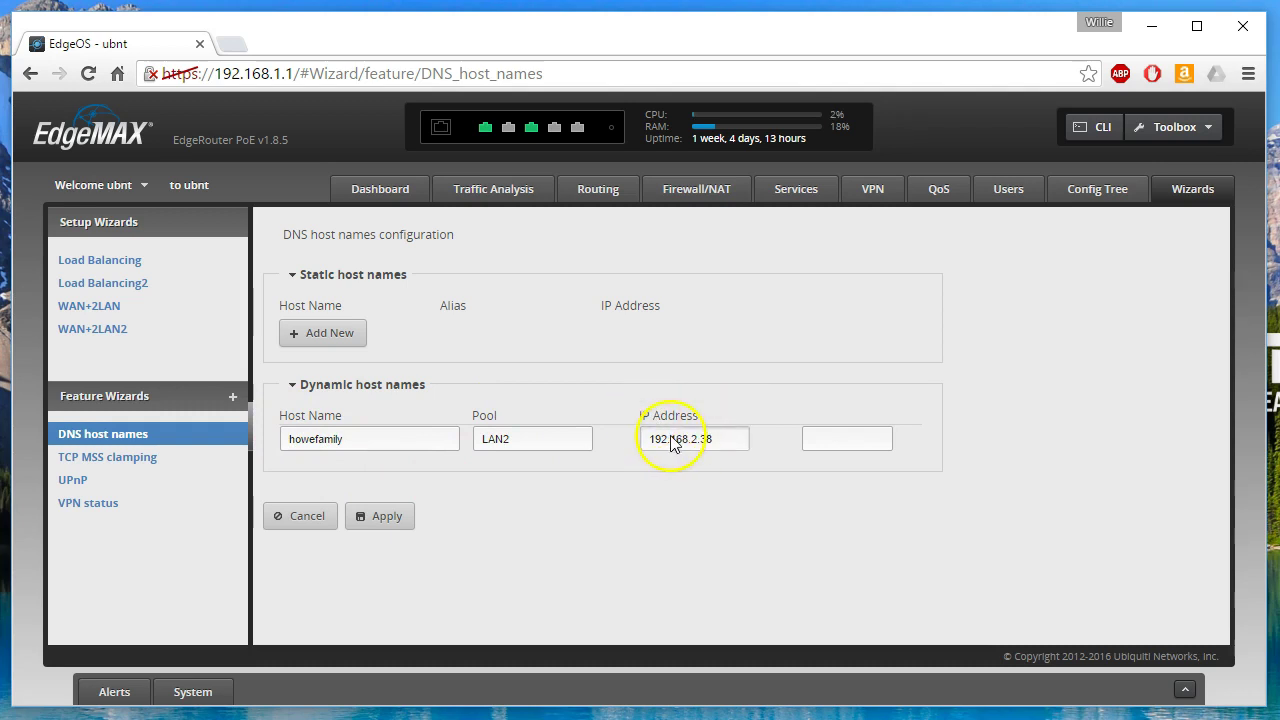
{"action": "left_click", "coordinate": [340, 335]}
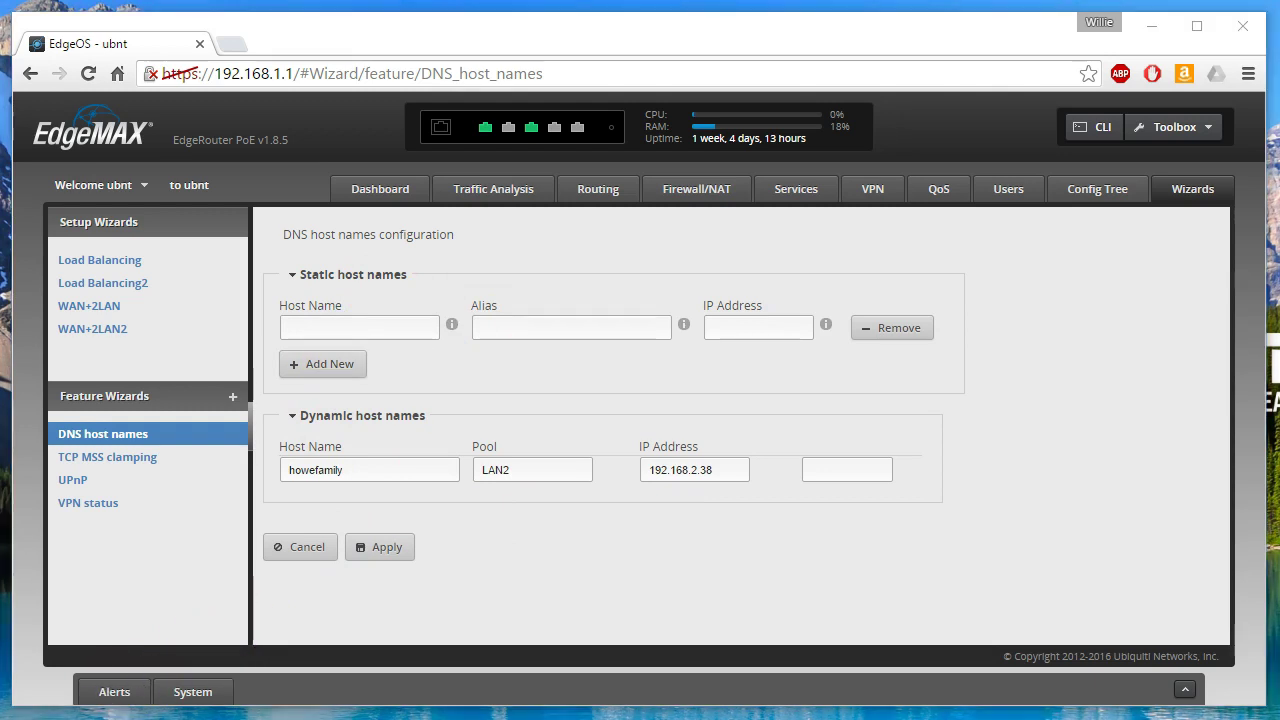
{"action": "left_click_drag", "start_coordinate": [1, 1], "coordinate": [553, 212]}
- Page through the PC's full IP configuration with ipconfig/all | more
{"action": "type", "text": "ipconf"}
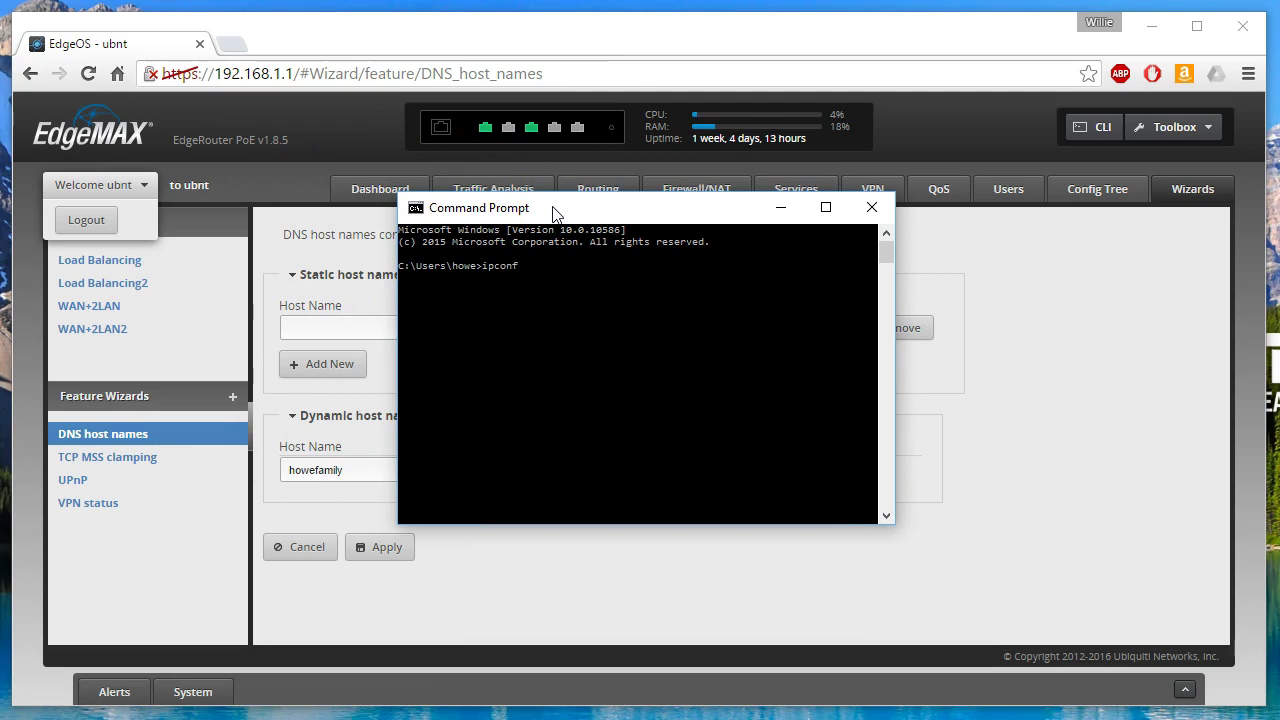
{"action": "type", "text": "ig/all | more"}
{"action": "key", "text": "Return"}
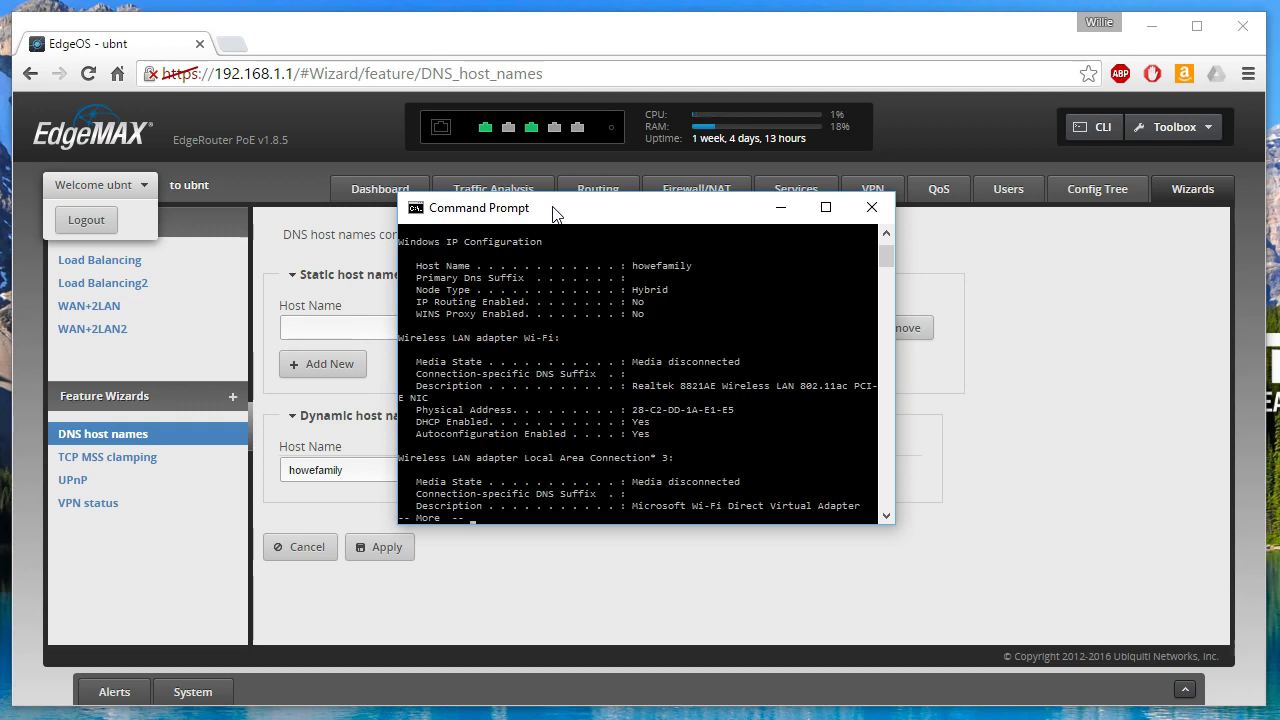
{"action": "key", "text": "Return"}
{"action": "key", "text": "Return"}
{"action": "key", "text": "Return"}
{"action": "key", "text": "Return"}
{"action": "key", "text": "Return"}
{"action": "key", "text": "Return"}
{"action": "key", "text": "Return"}
{"action": "key", "text": "Return"}
{"action": "key", "text": "Return"}
{"action": "key", "text": "Return"}
{"action": "key", "text": "Return"}
{"action": "key", "text": "Return"}
{"action": "key", "text": "Return"}
{"action": "key", "text": "Return"}
{"action": "key", "text": "Return"}
{"action": "key", "text": "Return"}
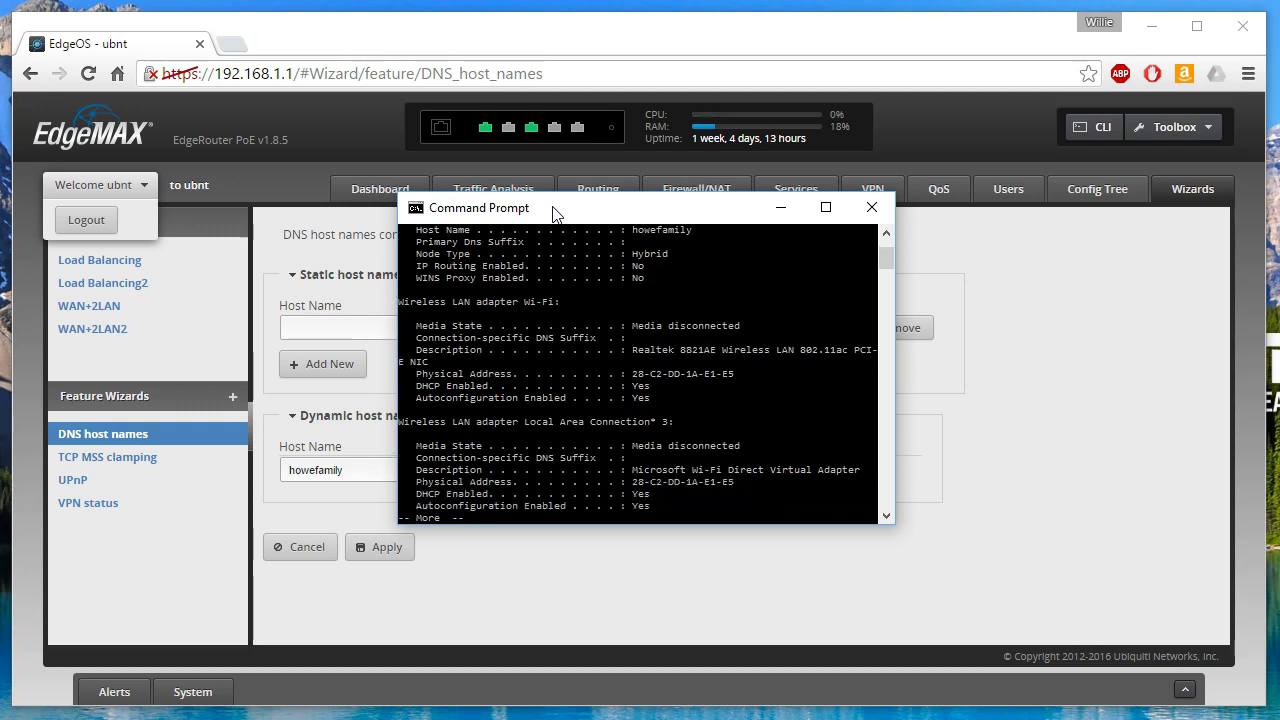
{"action": "key", "text": "Return"}
{"action": "key", "text": "Return"}
{"action": "key", "text": "Return"}
{"action": "key", "text": "Return"}
{"action": "key", "text": "Return"}
{"action": "key", "text": "Return"}
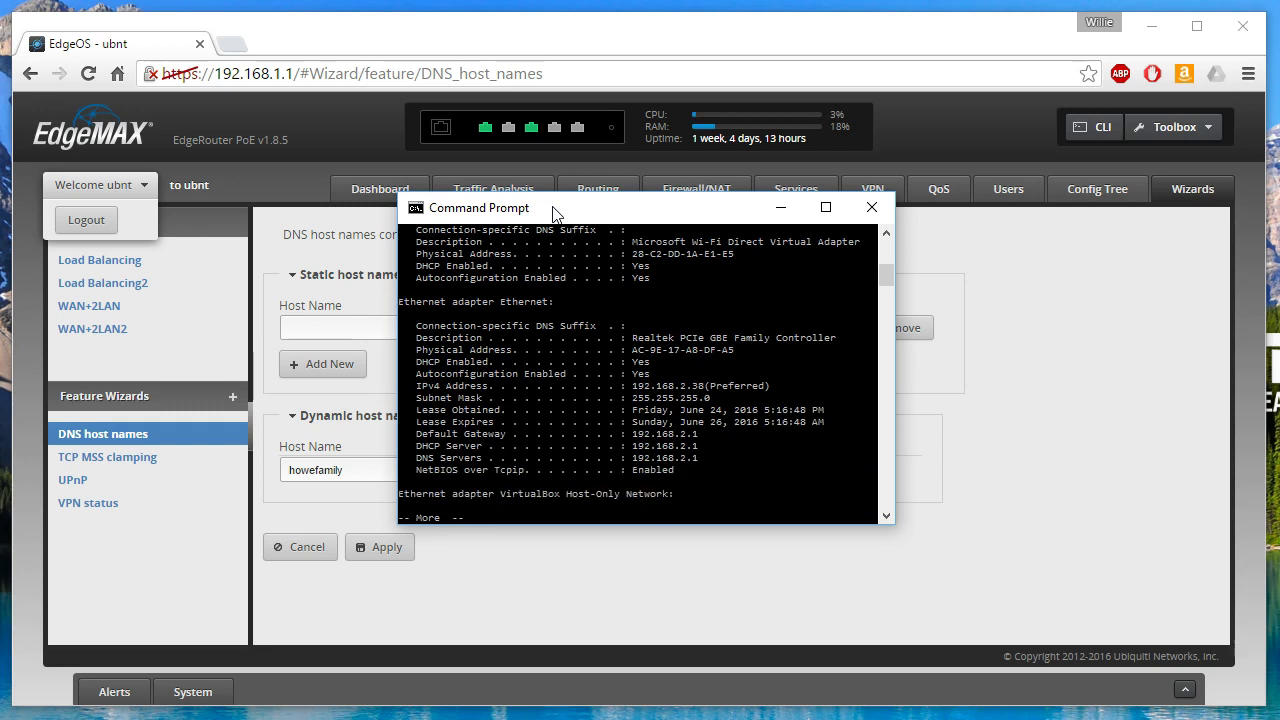
{"action": "key", "text": "Return"}
{"action": "key", "text": "Return"}
{"action": "key", "text": "Return"}
{"action": "key", "text": "Return"}
{"action": "key", "text": "Return"}
{"action": "key", "text": "Return"}
{"action": "key", "text": "Return"}
{"action": "key", "text": "Return"}
{"action": "key", "text": "Return"}
{"action": "key", "text": "Return"}
{"action": "key", "text": "Return"}
{"action": "key", "text": "Return"}
{"action": "key", "text": "Return"}
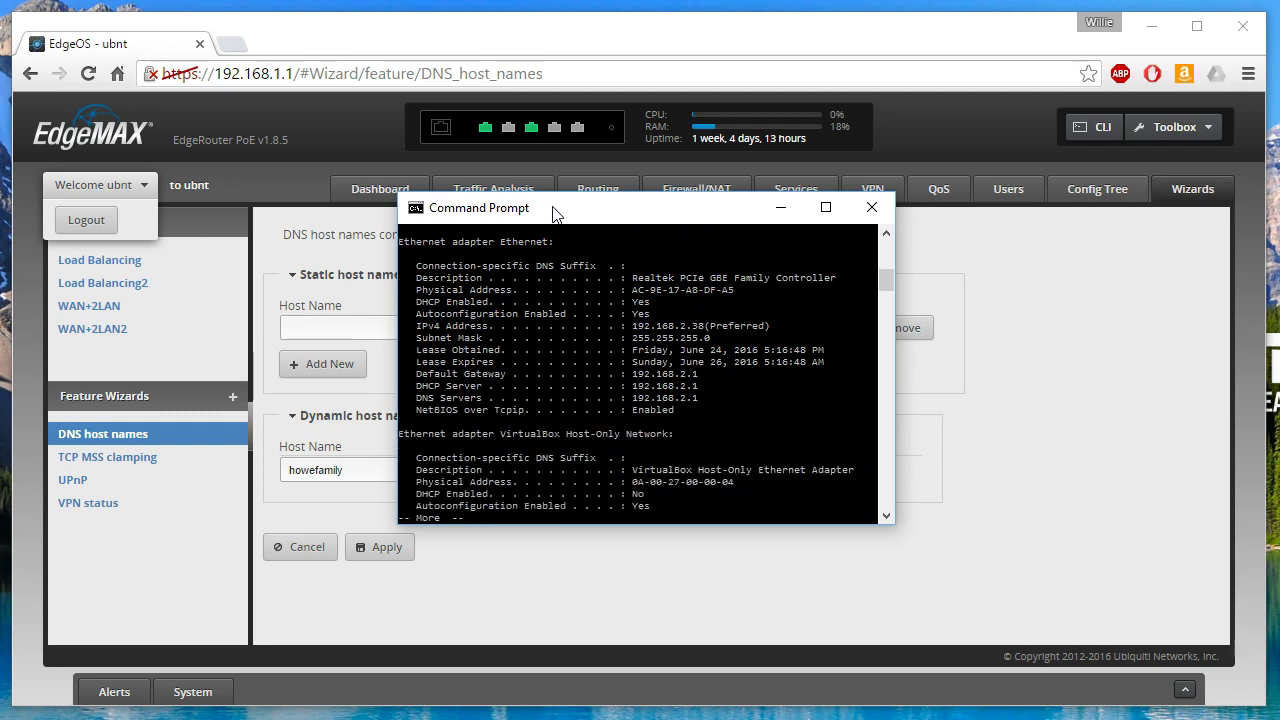
- Ping unifi and confirm the host cannot be found yet
{"action": "type", "text": "qping unifi"}
{"action": "key", "text": "Return"}
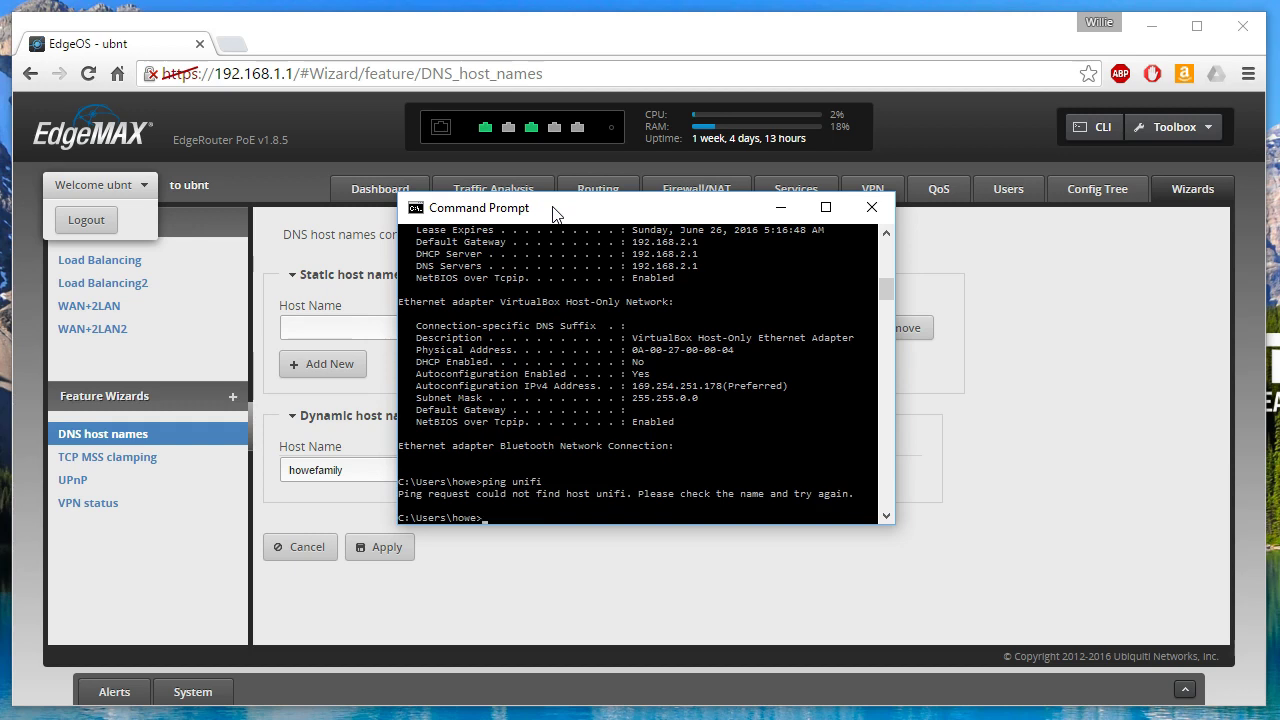
{"action": "left_click", "coordinate": [346, 321]}
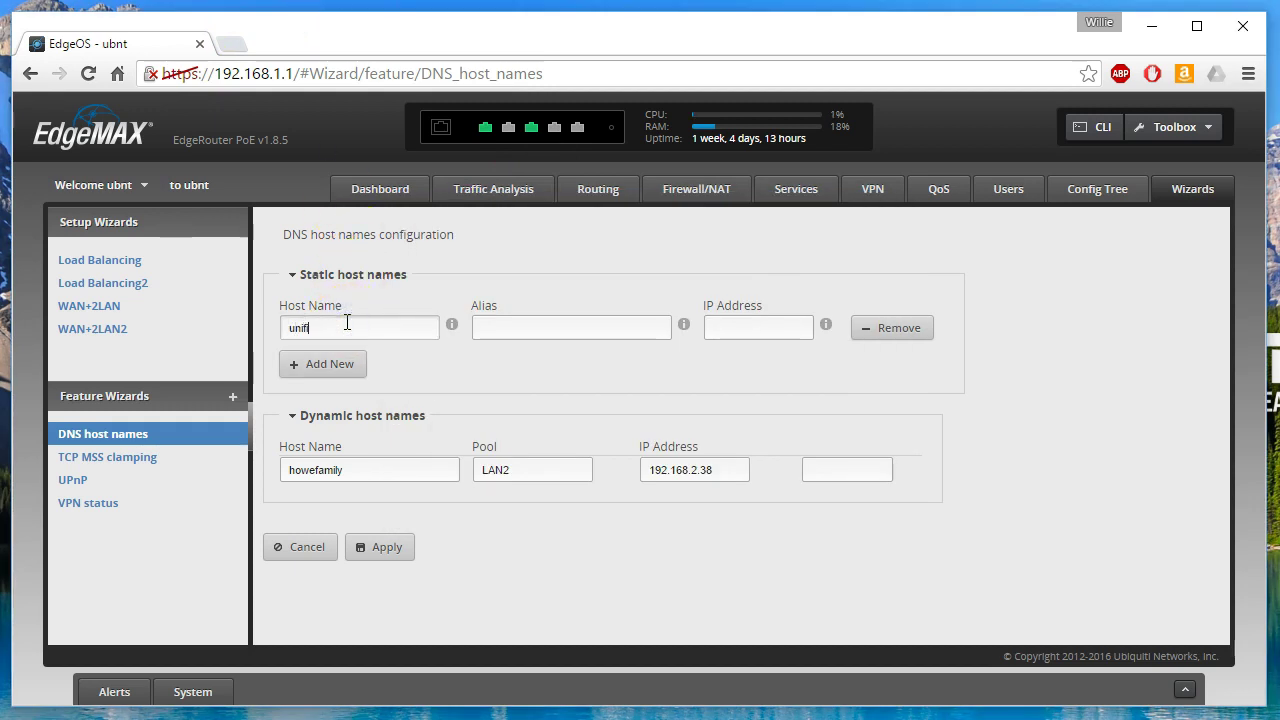
- Map static host unifi to IP 192.168.66.10 and apply until the success message appears
{"action": "mouse_move", "coordinate": [455, 325]}
{"action": "mouse_move", "coordinate": [683, 328]}
{"action": "mouse_move", "coordinate": [827, 326]}
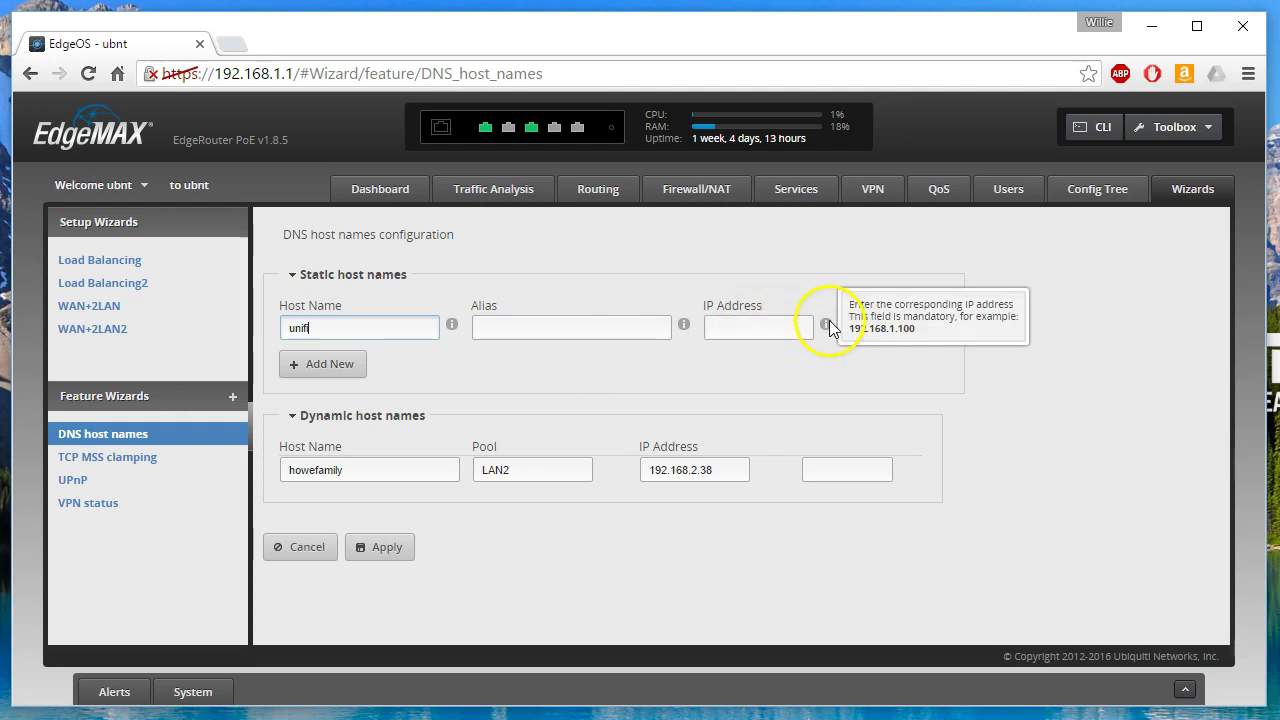
{"action": "left_click", "coordinate": [773, 334]}
{"action": "type", "text": "192.168."}
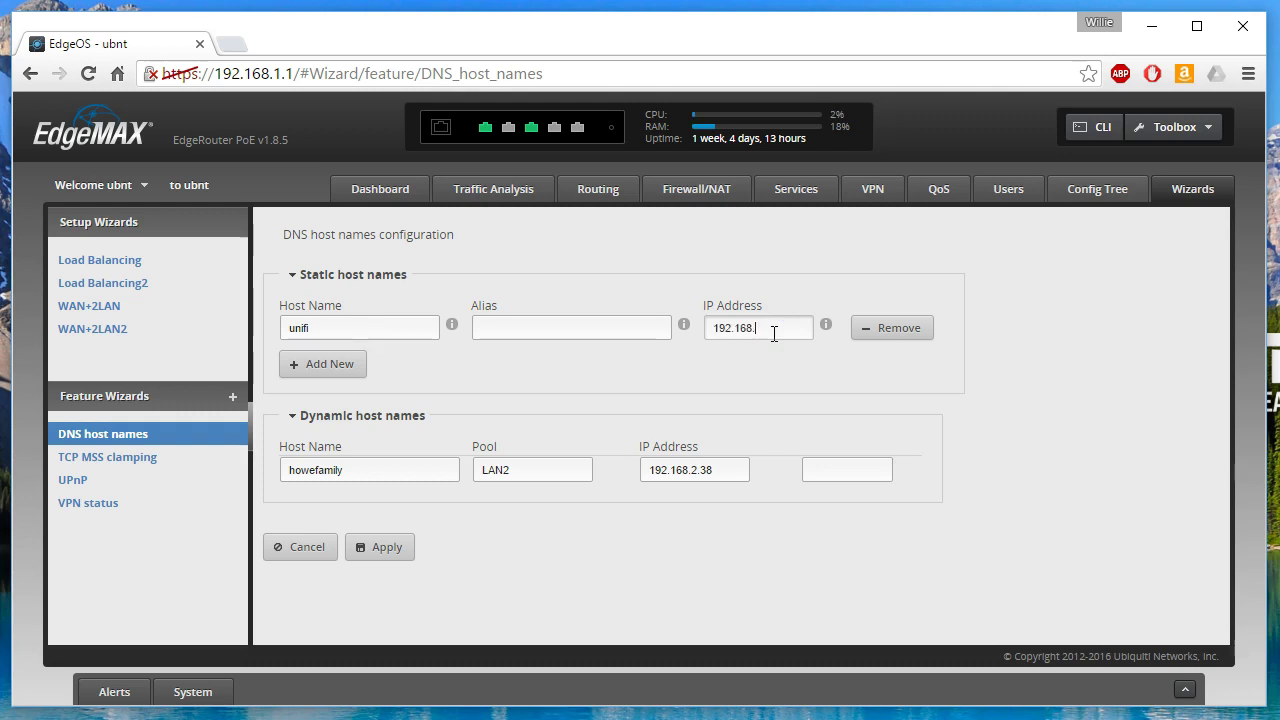
{"action": "type", "text": "66.10"}
{"action": "left_click", "coordinate": [388, 548]}
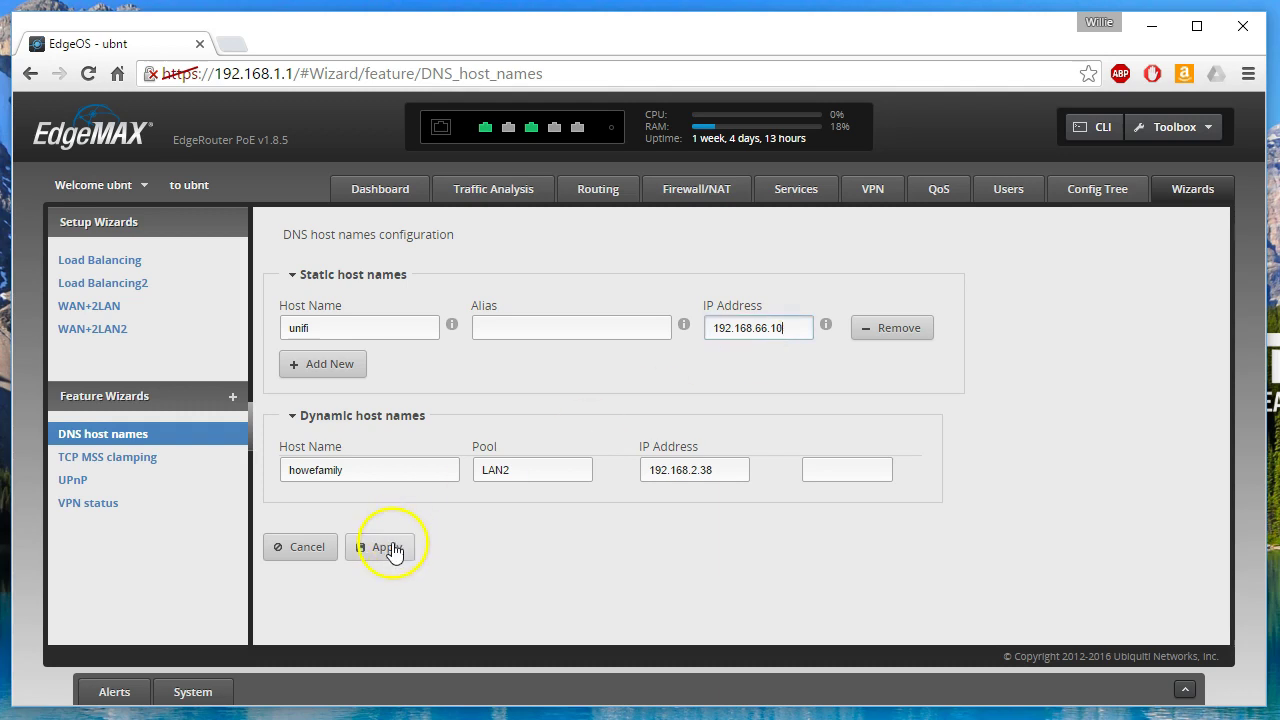
{"action": "left_click", "coordinate": [382, 548]}
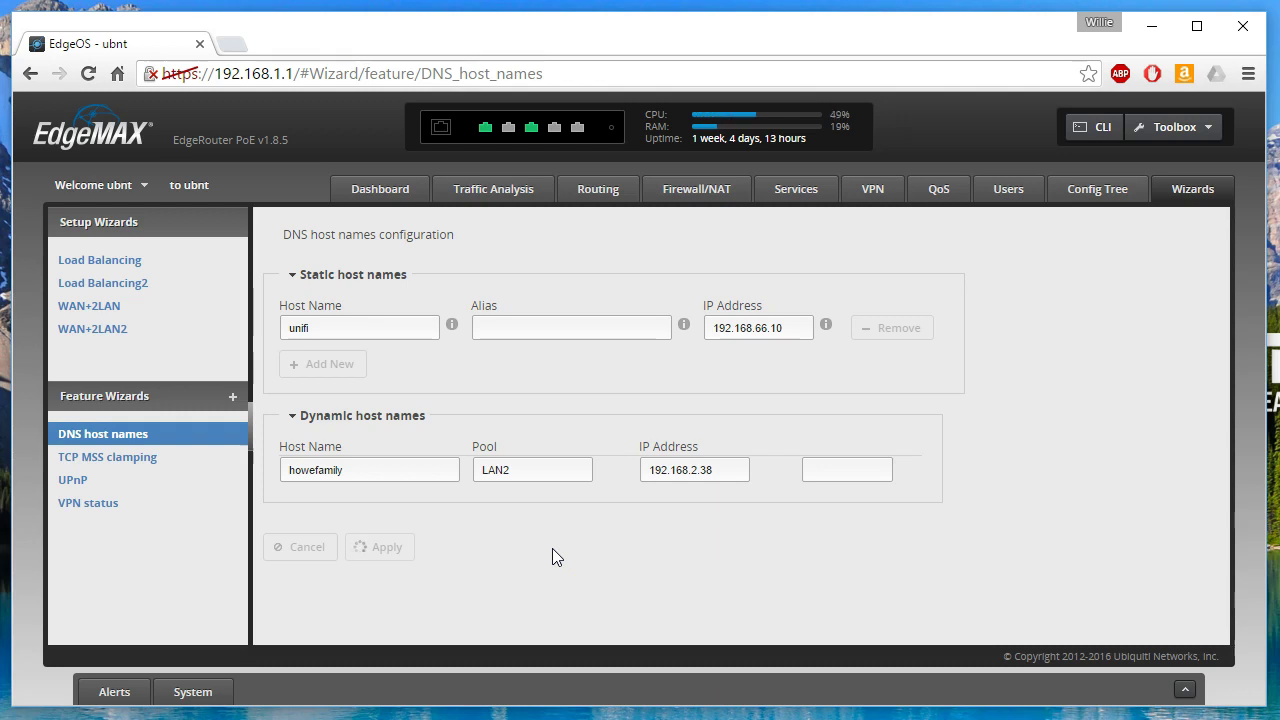
{"action": "left_click", "coordinate": [378, 560]}
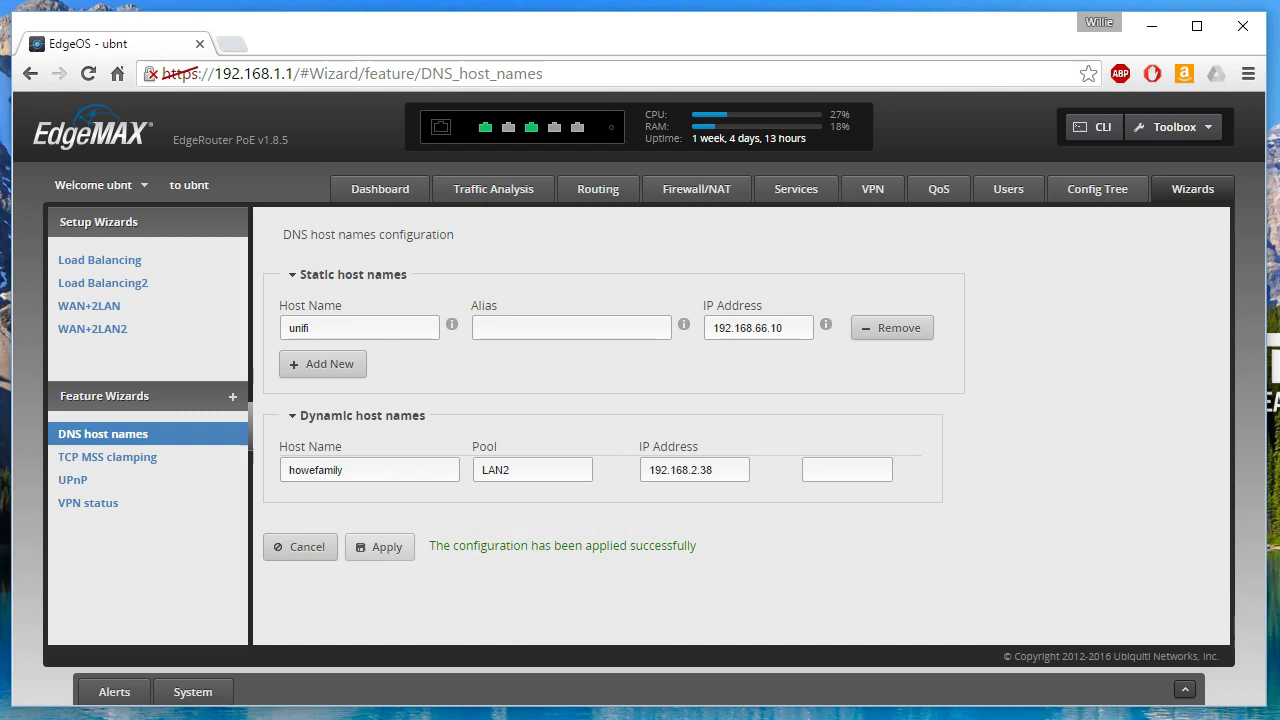
- Flush the PC's DNS resolver cache with ipconfig/flushdns
{"action": "key", "text": "alt+Tab"}
{"action": "type", "text": "ipconfig/flushdns"}
{"action": "key", "text": "Return"}
- Ping unifi twice more; the host still cannot be found
{"action": "type", "text": "ping u"}
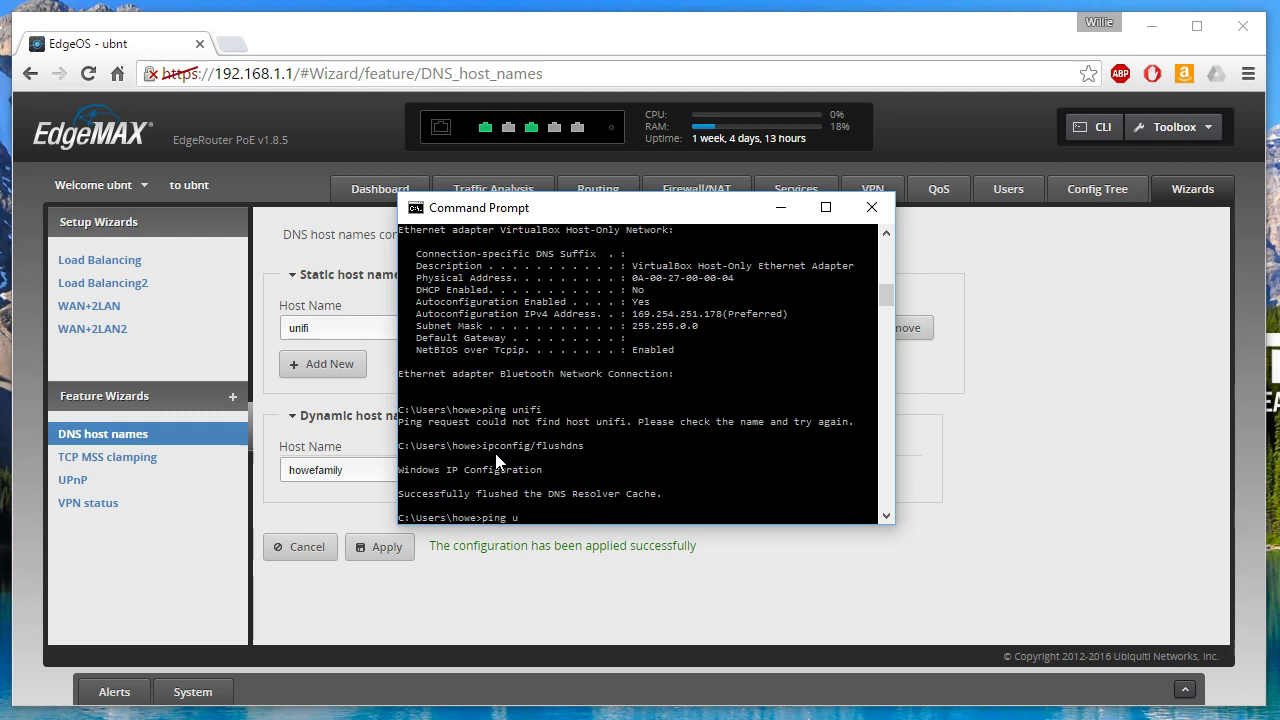
{"action": "type", "text": "nifi"}
{"action": "key", "text": "Return"}
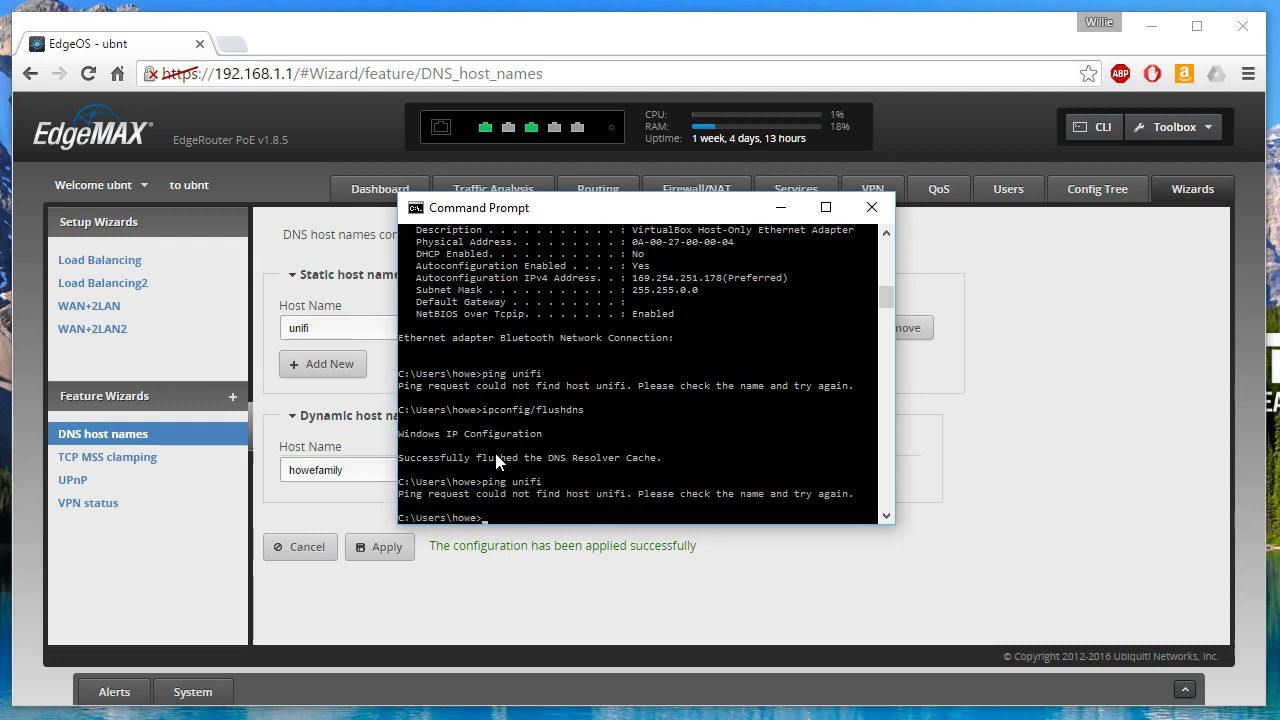
{"action": "left_click", "coordinate": [606, 478]}
{"action": "key", "text": "Up"}
{"action": "key", "text": "Return"}
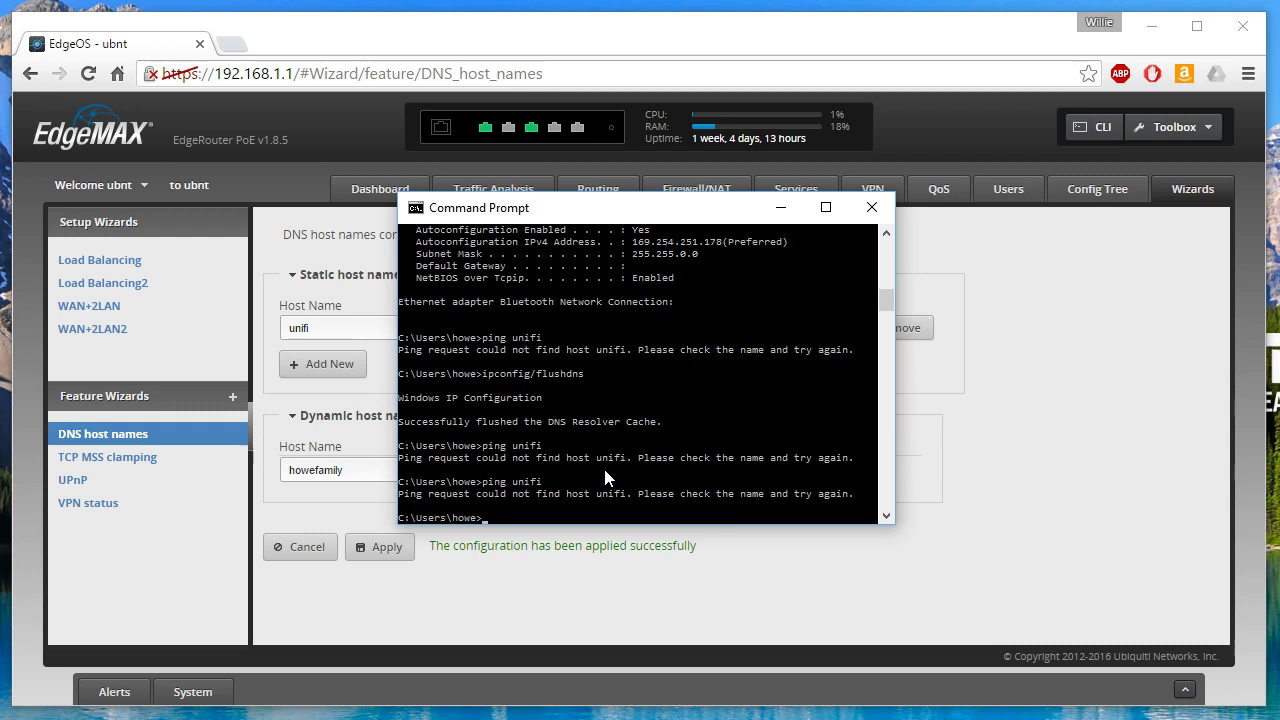
- Give the unifi host the alias unifi.howex5.com and apply the change
{"action": "left_click", "coordinate": [304, 253]}
{"action": "left_click", "coordinate": [498, 328]}
{"action": "type", "text": "unifi.howex5.com"}
{"action": "left_click", "coordinate": [378, 550]}
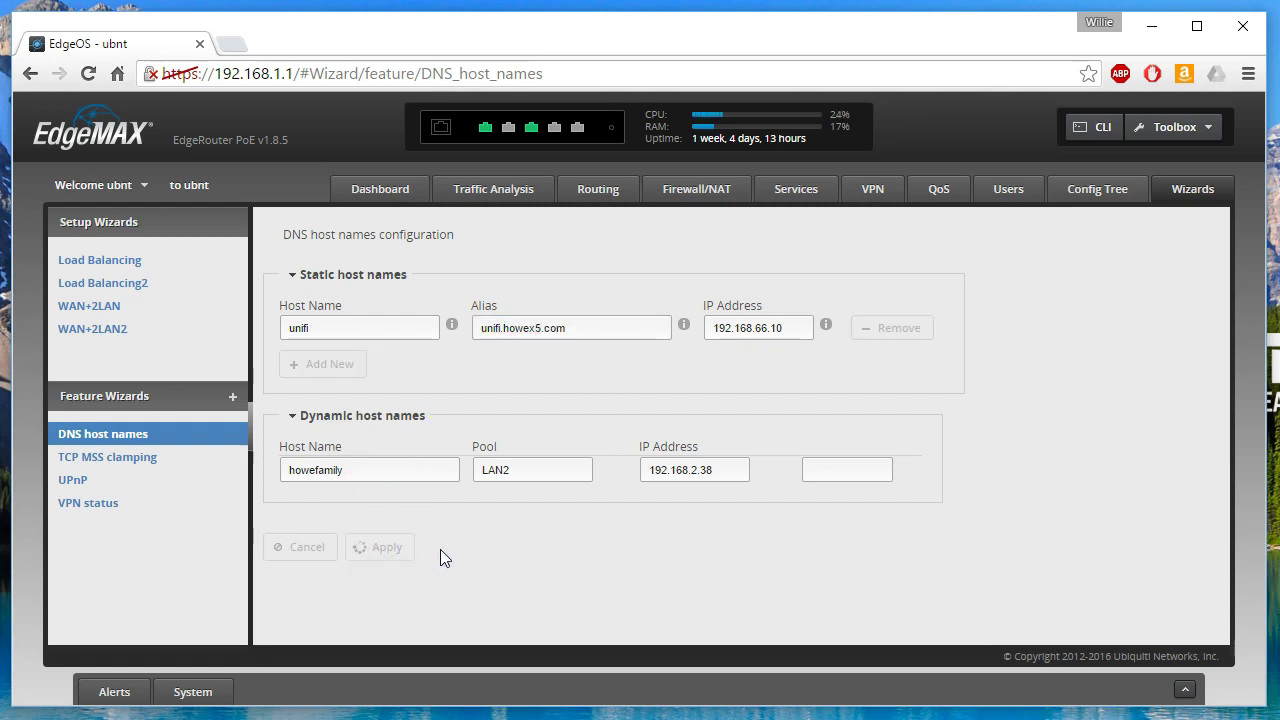
{"action": "left_click", "coordinate": [431, 612]}
{"action": "left_click_drag", "start_coordinate": [434, 549], "coordinate": [590, 545]}
{"action": "key", "text": "alt+Tab"}
- Retry ping unifi, then ping unifi.howex5.com and get replies from 192.168.66.10
{"action": "key", "text": "Up"}
{"action": "key", "text": "Return"}
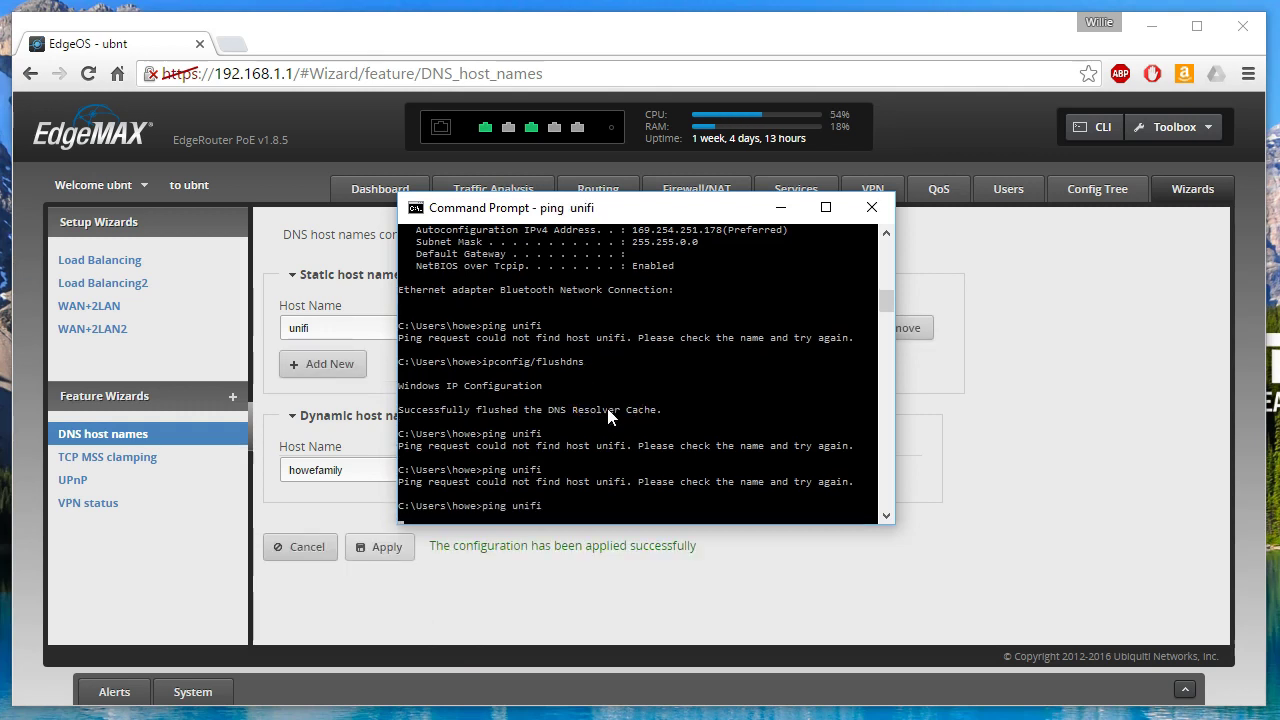
{"action": "key", "text": "ctrl+c"}
{"action": "type", "text": "ping unifi.howex5.com"}
{"action": "key", "text": "Return"}
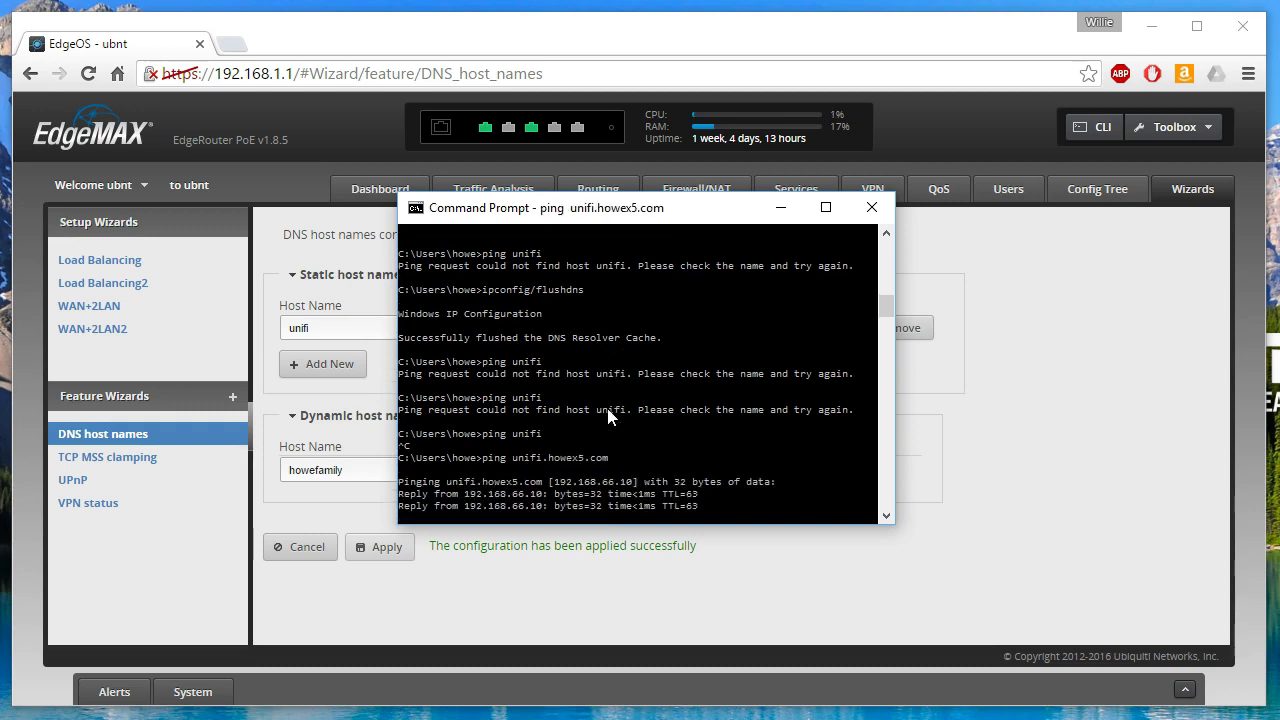
{"action": "key", "text": "ctrl+c"}
- Run nslookup unifi.howex5.com to confirm it resolves to 192.168.66.10
{"action": "type", "text": "nsl"}
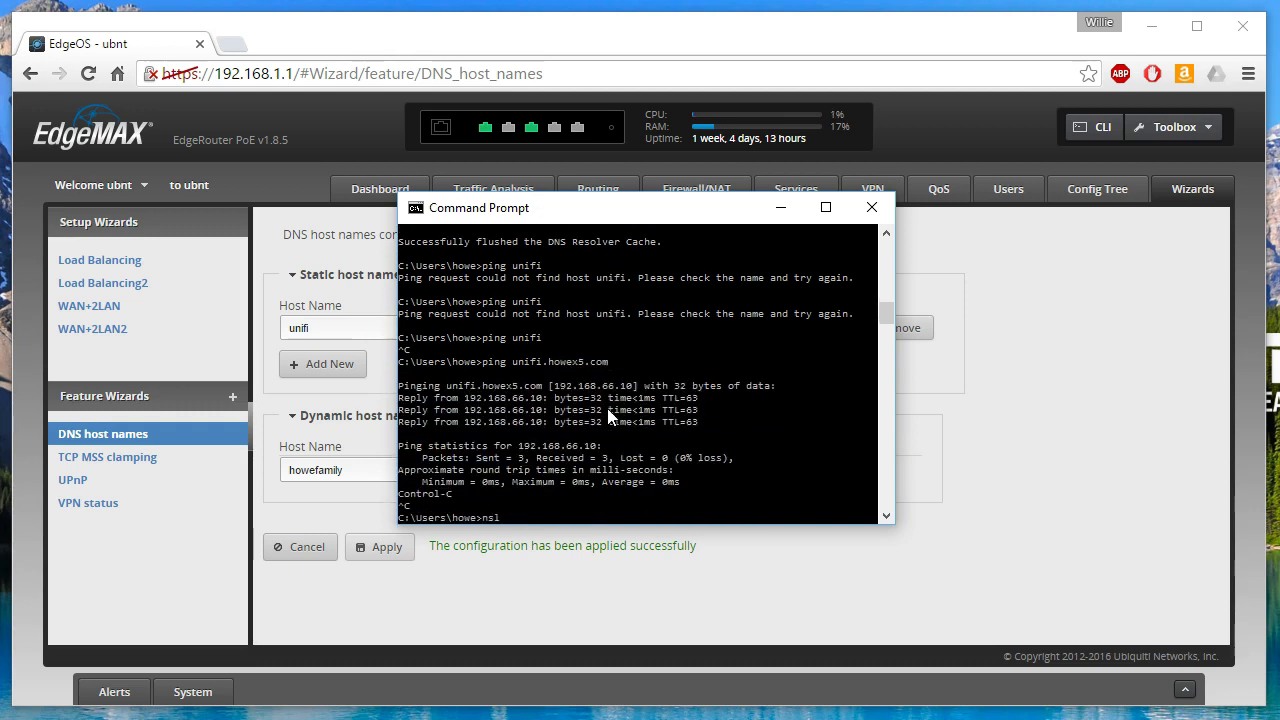
{"action": "type", "text": "ookup unifi.howex5.com"}
{"action": "key", "text": "Return"}
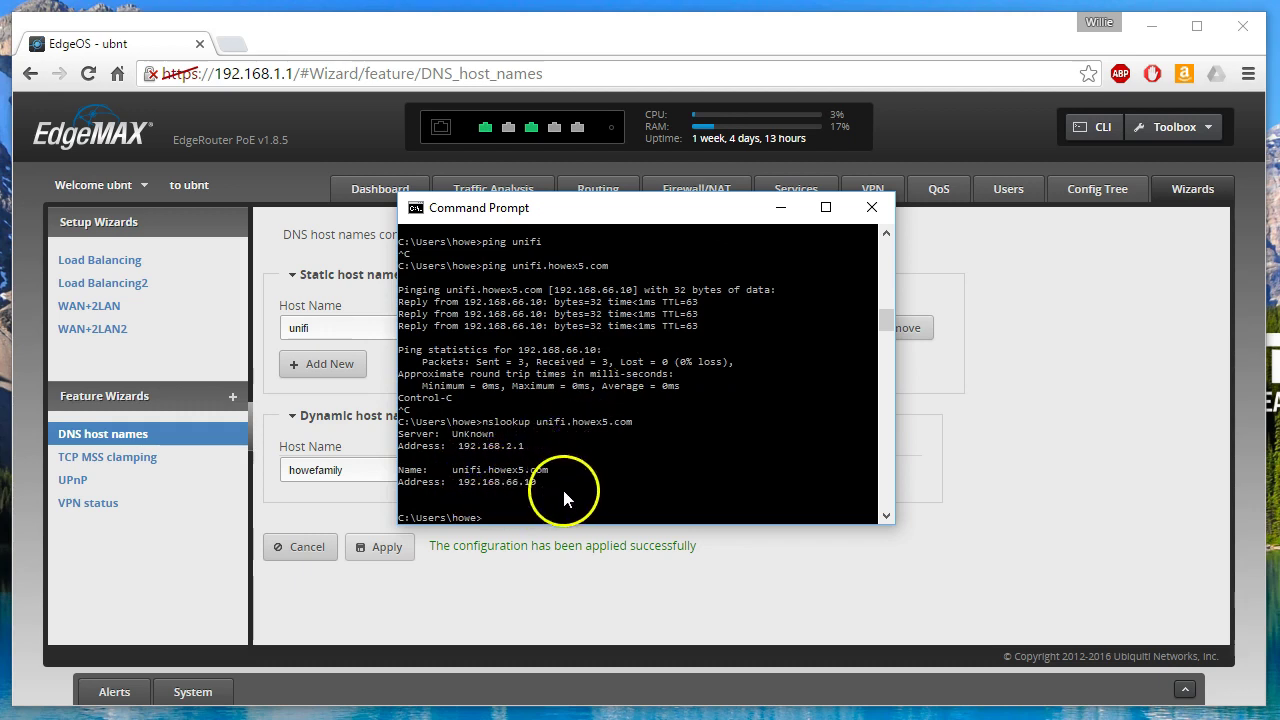
{"action": "left_click_drag", "start_coordinate": [514, 212], "coordinate": [727, 298]}
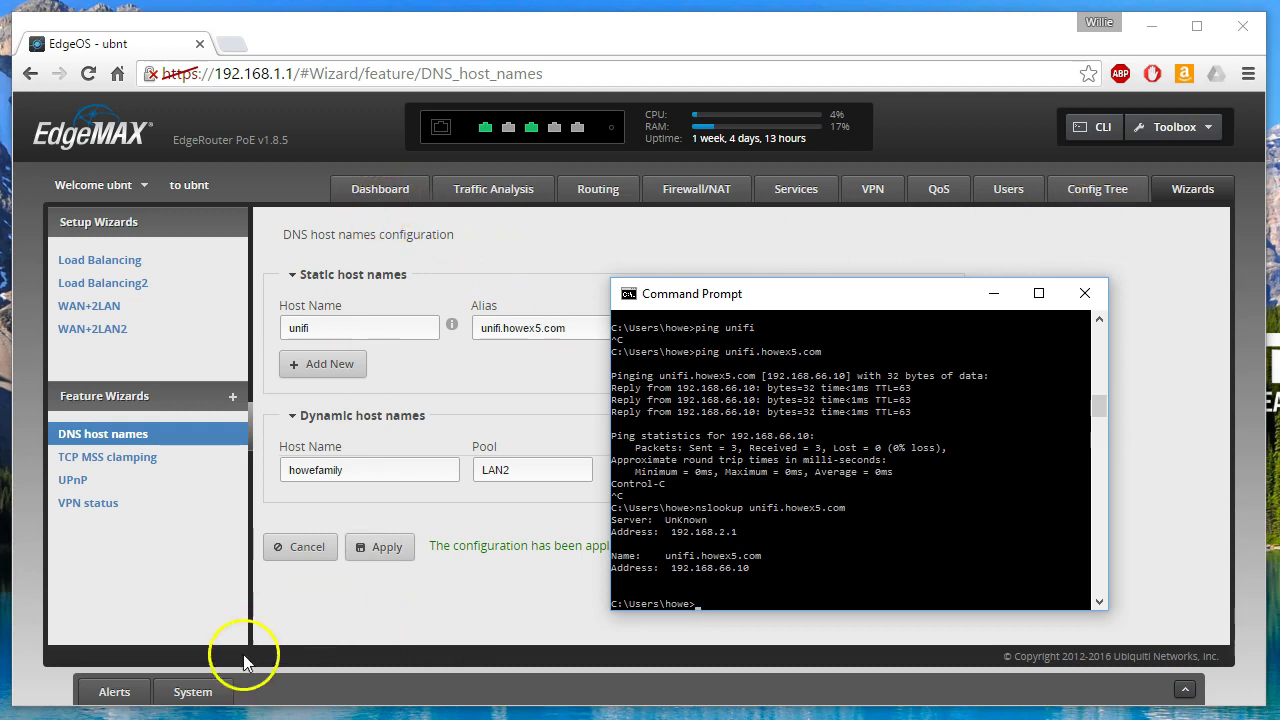
{"action": "left_click", "coordinate": [200, 690]}
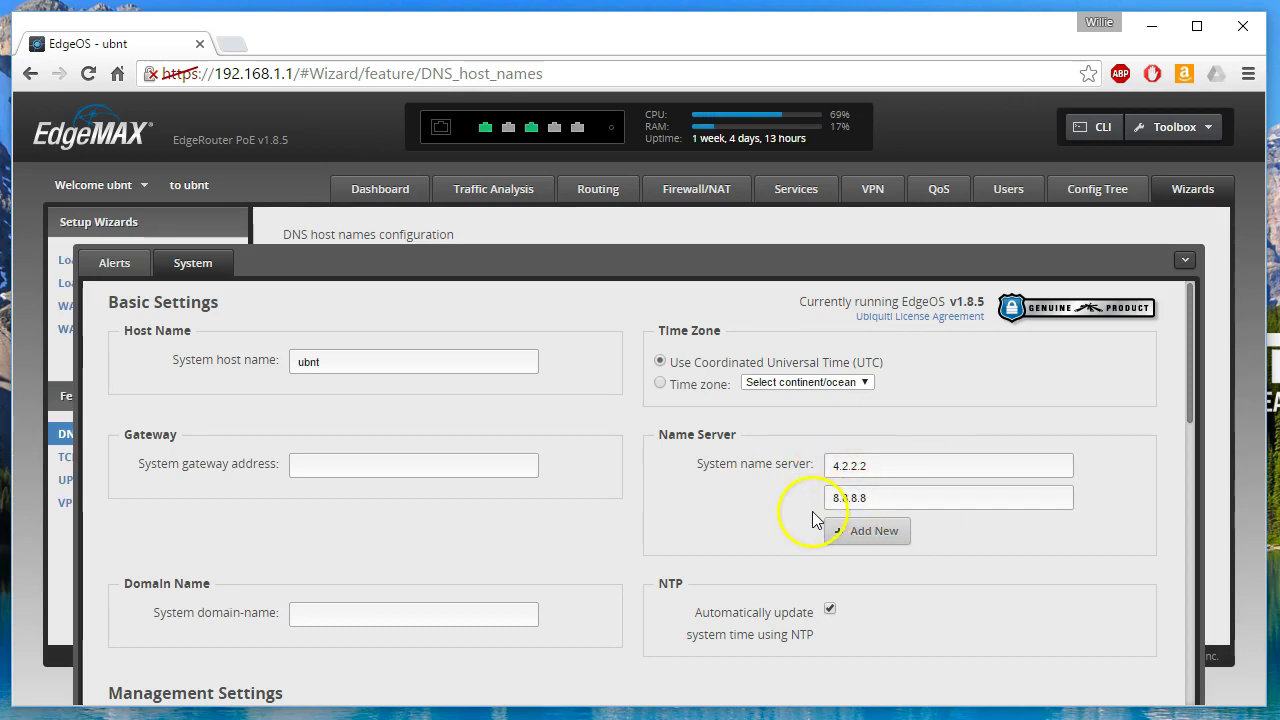
{"action": "key", "text": "alt+Tab"}
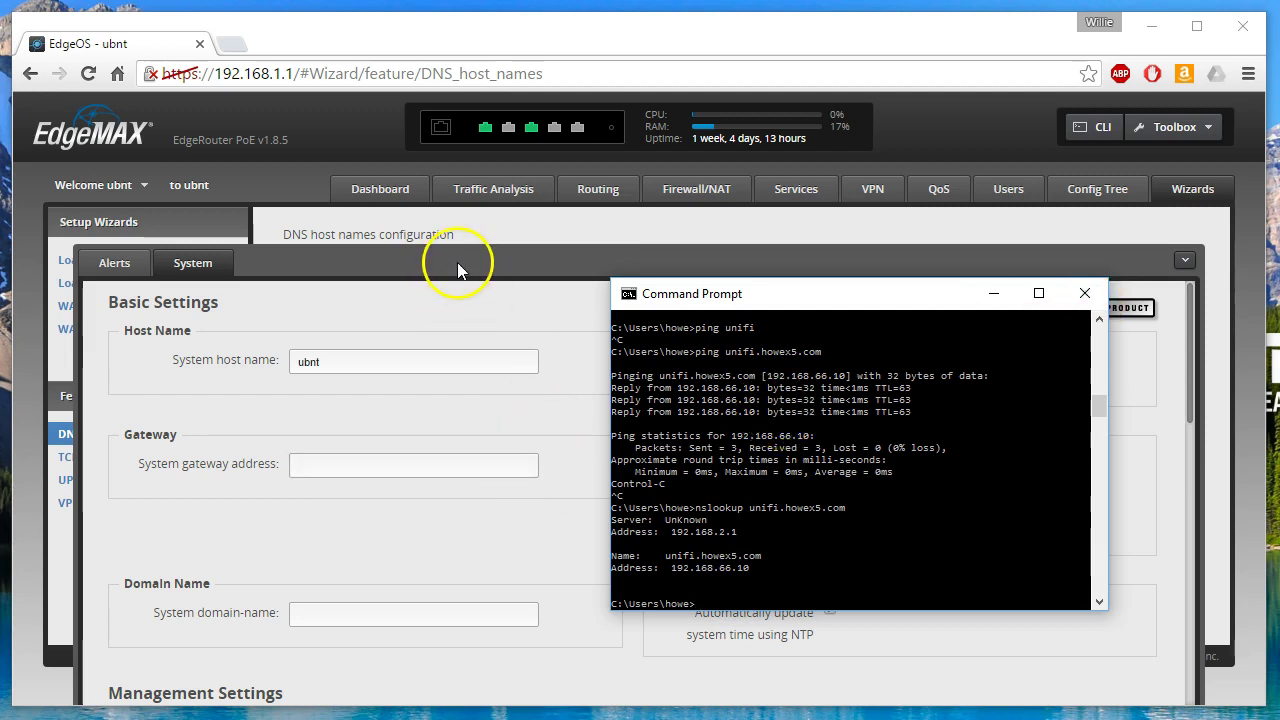
{"action": "left_click", "coordinate": [1184, 262]}
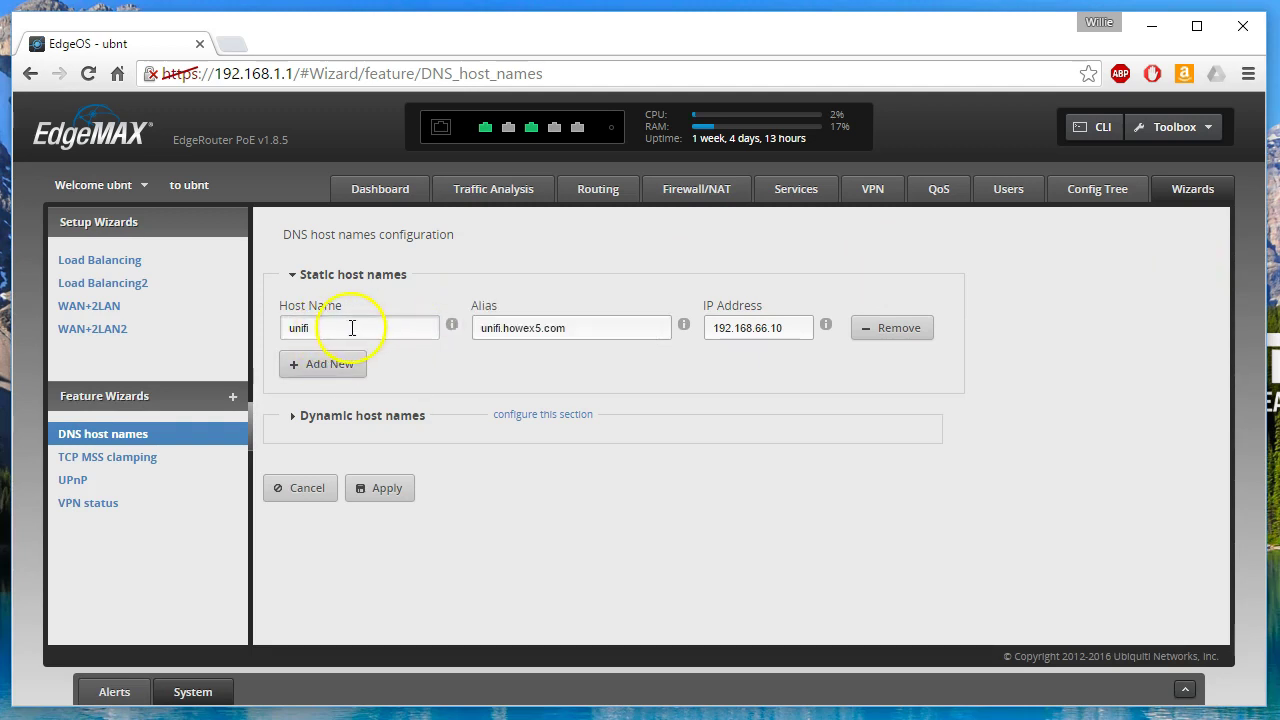
- Add a second static host row, topdog, pointing to 192.168.66.10, and apply it
{"action": "left_click", "coordinate": [330, 363]}
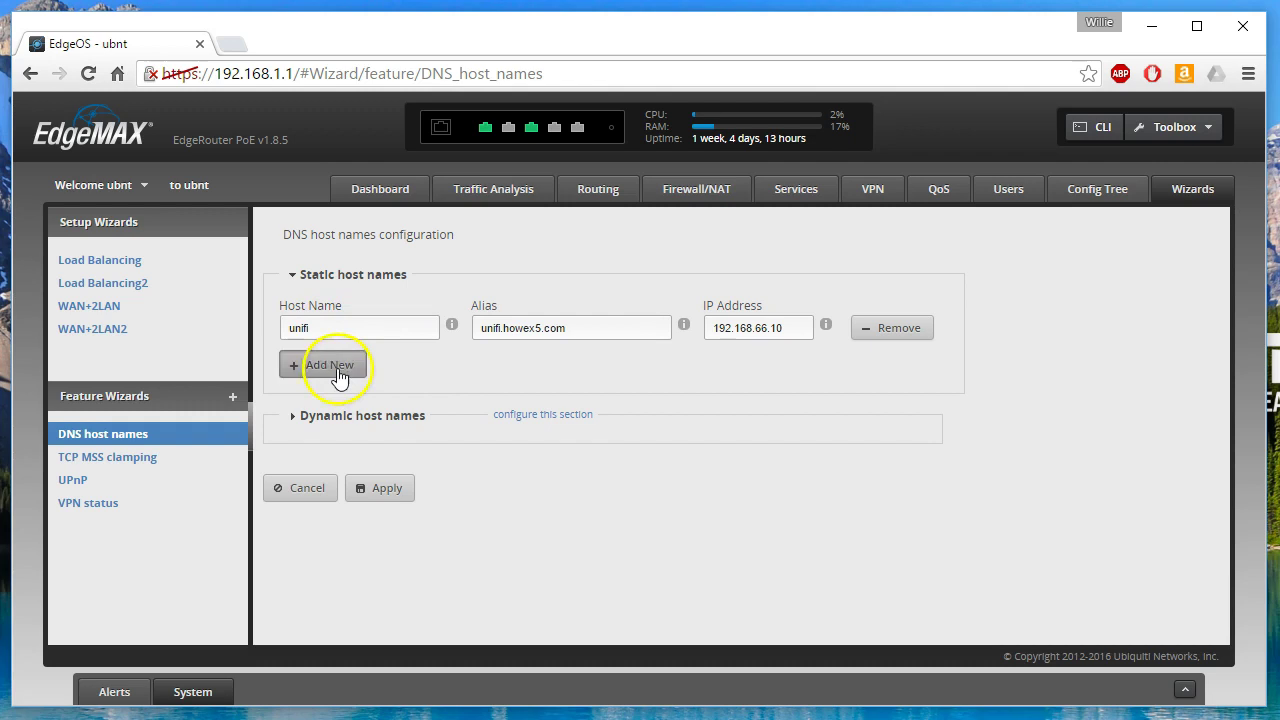
{"action": "left_click", "coordinate": [391, 358]}
{"action": "type", "text": "topdog"}
{"action": "key", "text": "Tab"}
{"action": "left_click", "coordinate": [777, 364]}
{"action": "type", "text": "192.168.66.10"}
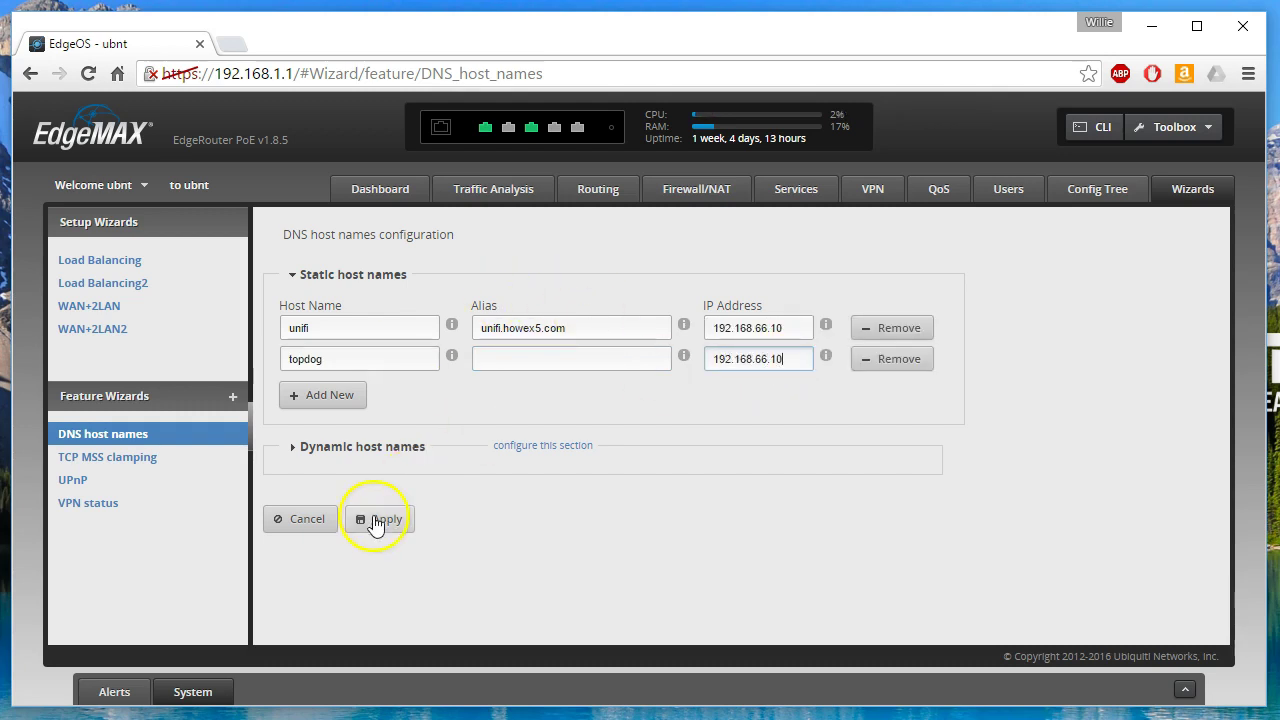
{"action": "left_click", "coordinate": [376, 519]}
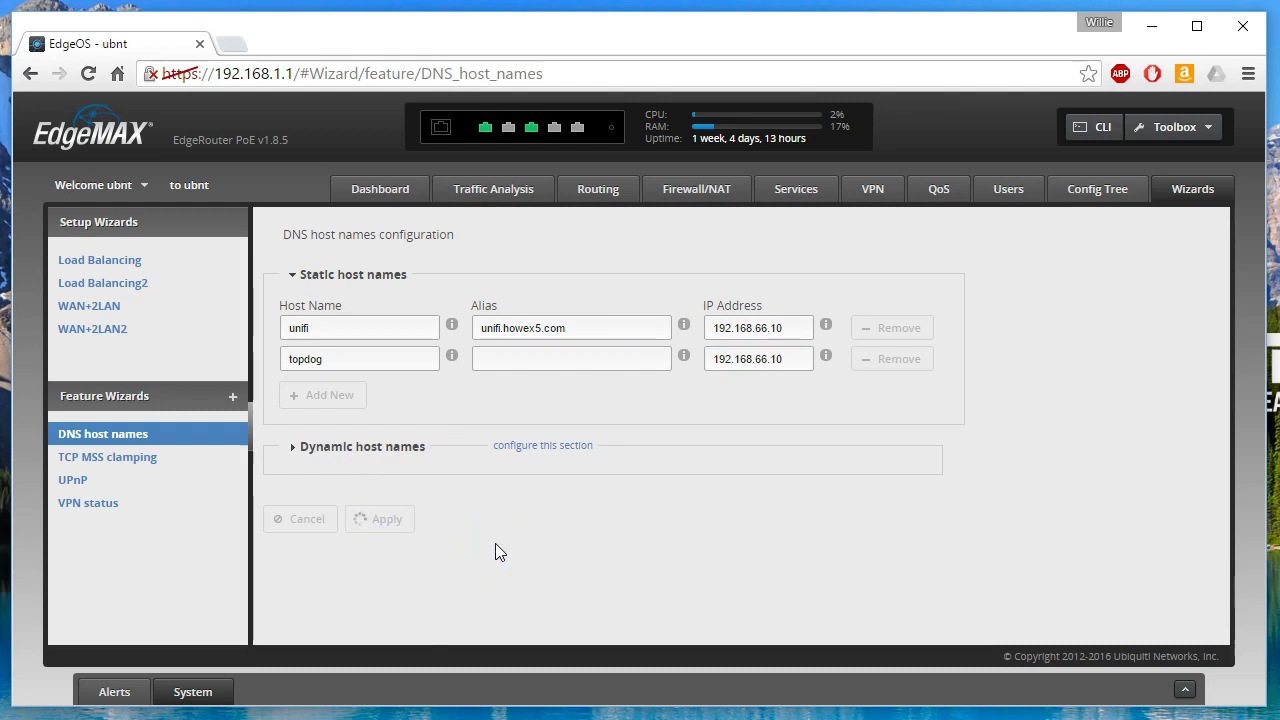
{"action": "left_click", "coordinate": [200, 686]}
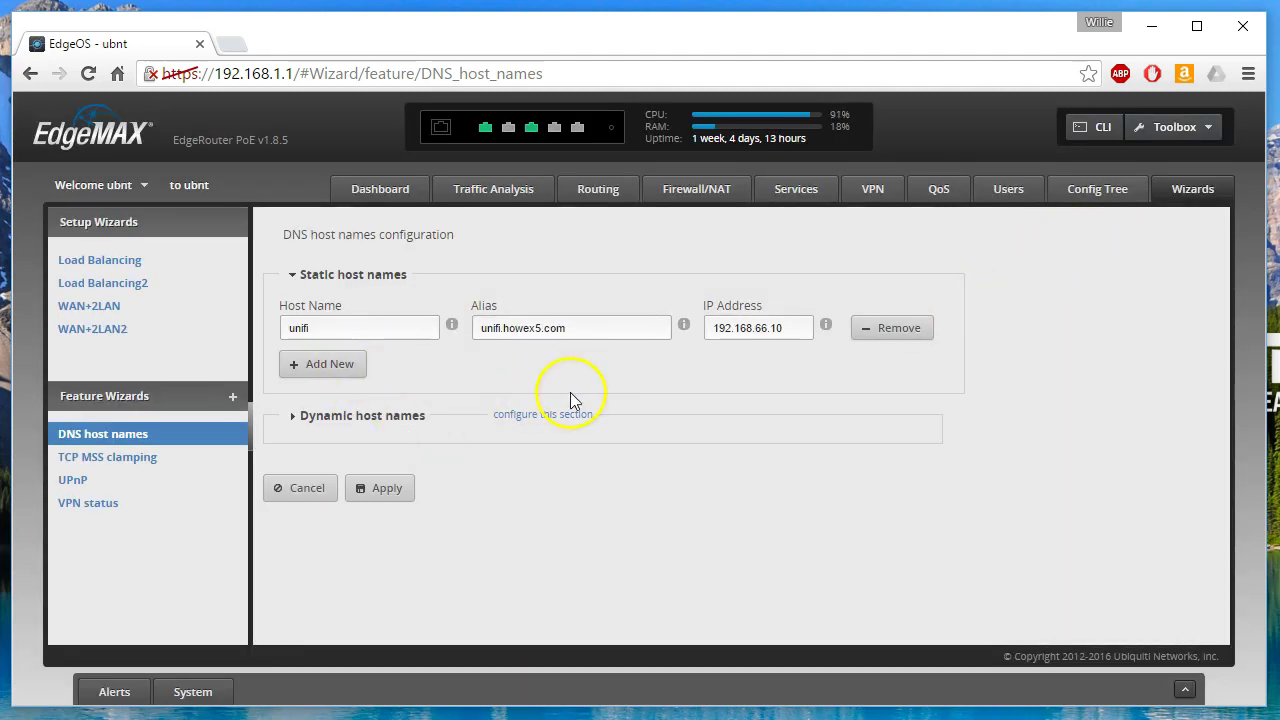
- Enter howex5.com as the System domain-name, save, and collapse the System panel
{"action": "left_click", "coordinate": [192, 692]}
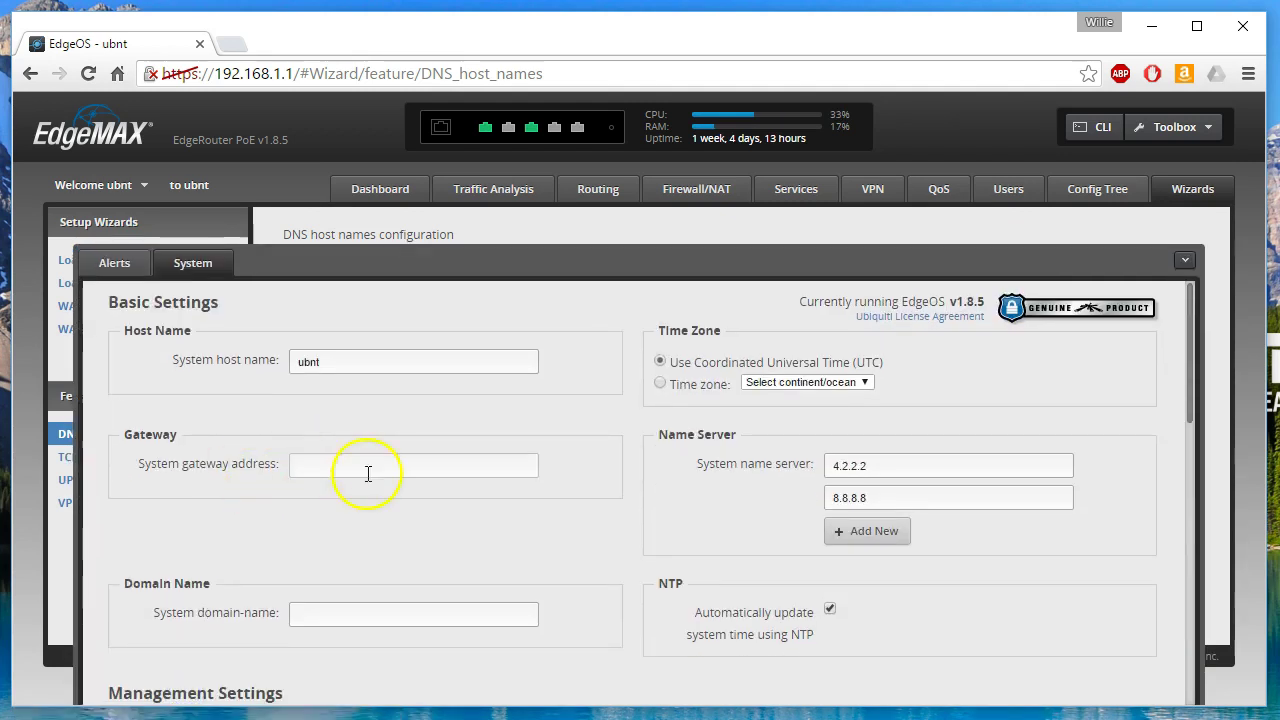
{"action": "scroll", "coordinate": [358, 535], "scroll_direction": "down", "scroll_amount": 2}
{"action": "left_click", "coordinate": [358, 514]}
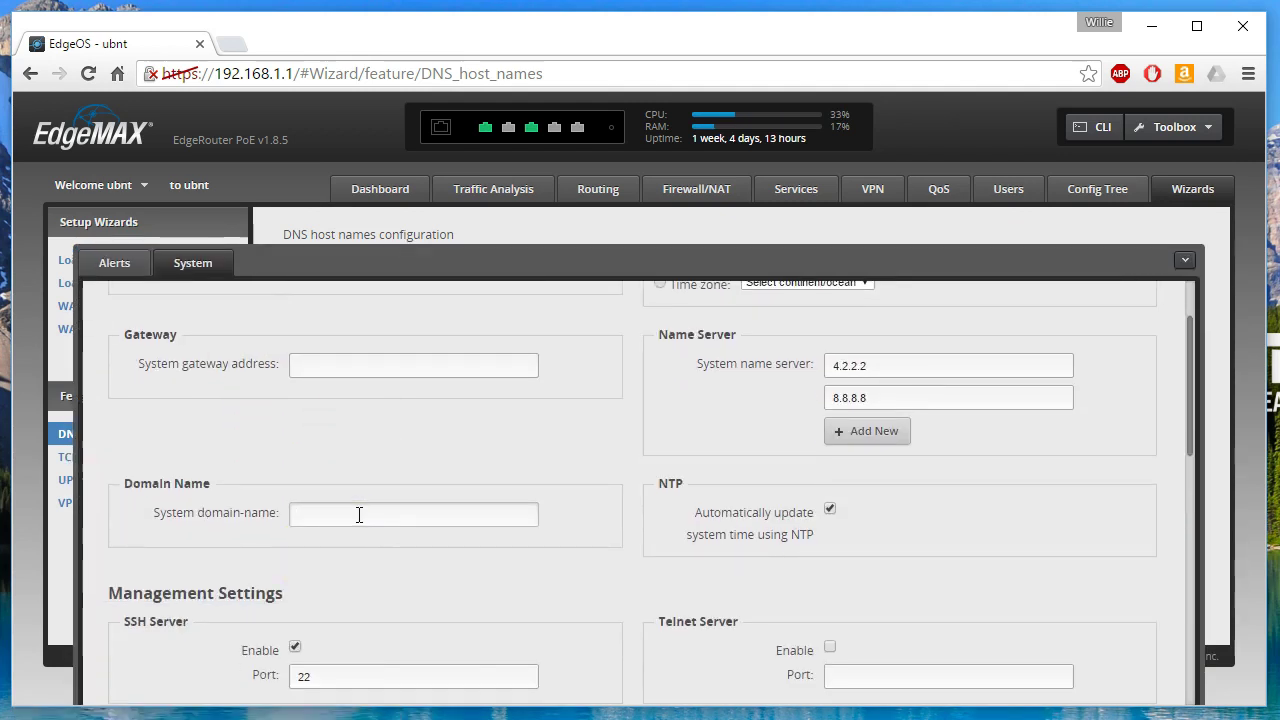
{"action": "type", "text": "howex5.com"}
{"action": "left_click", "coordinate": [458, 538]}
{"action": "scroll", "coordinate": [480, 540], "scroll_direction": "down", "scroll_amount": 7}
{"action": "left_click", "coordinate": [157, 650]}
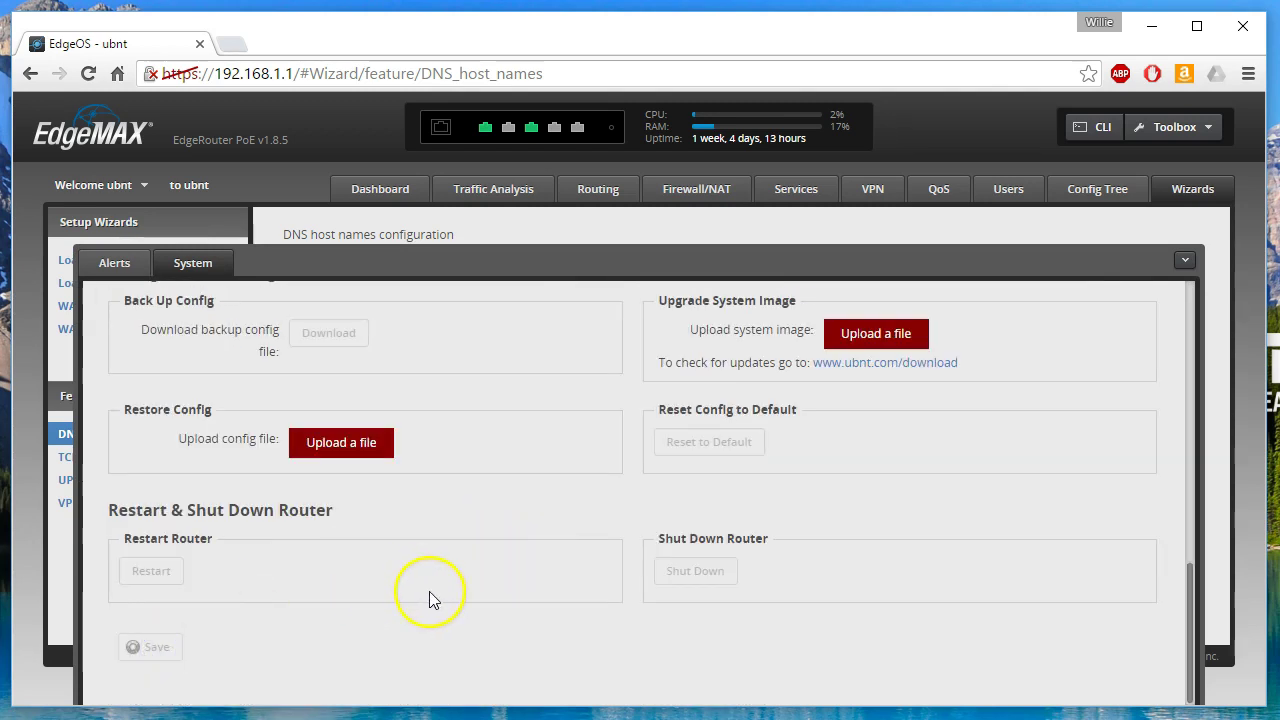
{"action": "left_click", "coordinate": [580, 556]}
{"action": "scroll", "coordinate": [580, 556], "scroll_direction": "up", "scroll_amount": 6}
{"action": "scroll", "coordinate": [580, 530], "scroll_direction": "up", "scroll_amount": 3}
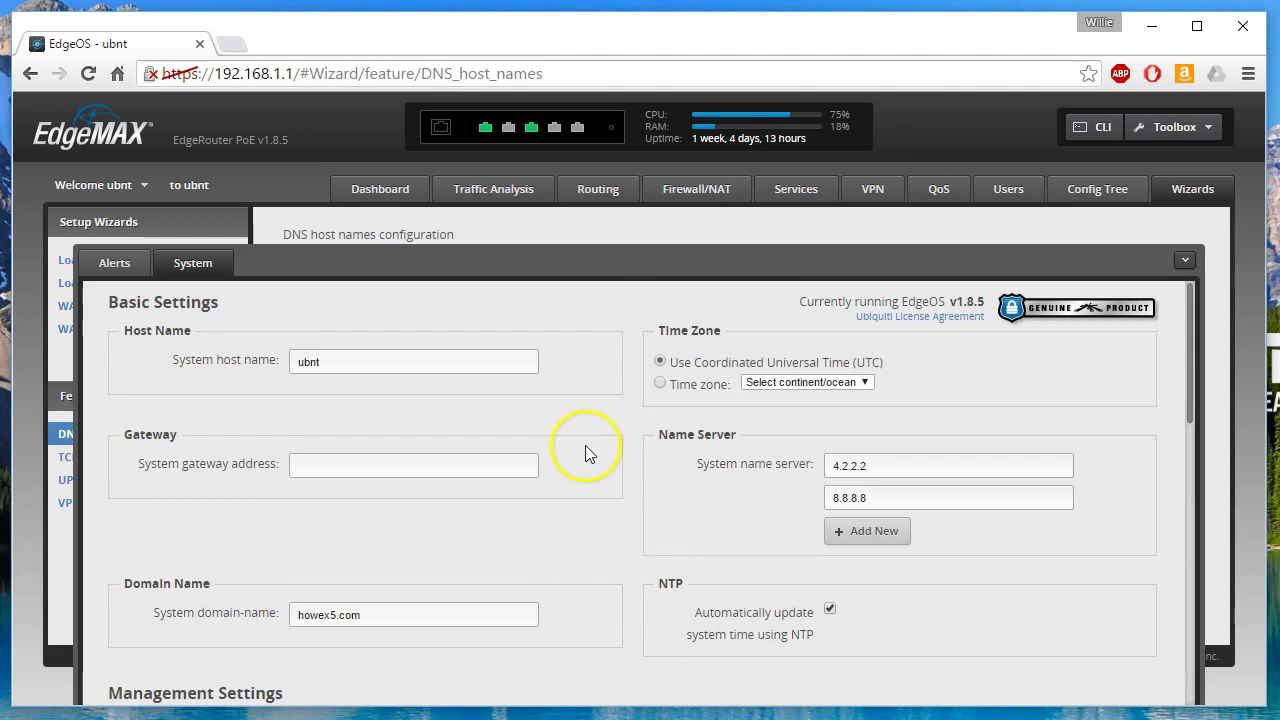
{"action": "left_click", "coordinate": [1186, 262]}
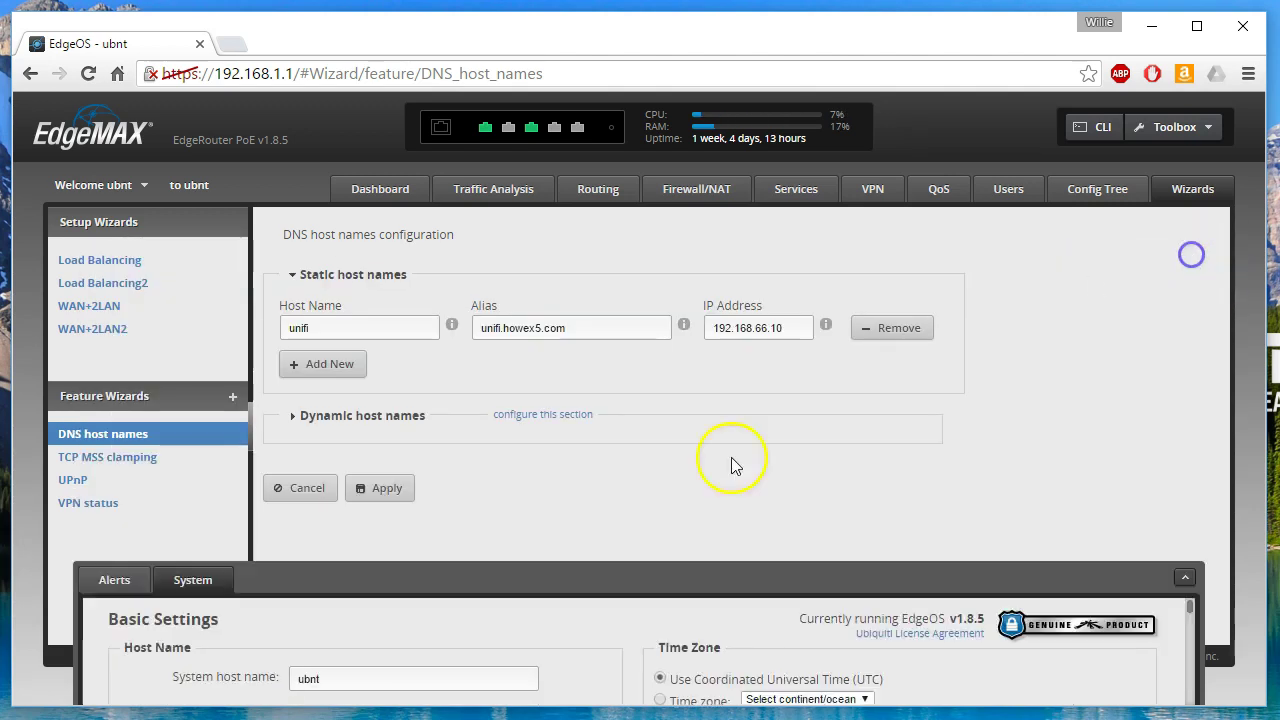
- Add a second static host row, topdog at 192.168.66.10, and apply it
{"action": "left_click", "coordinate": [312, 363]}
{"action": "left_click", "coordinate": [371, 358]}
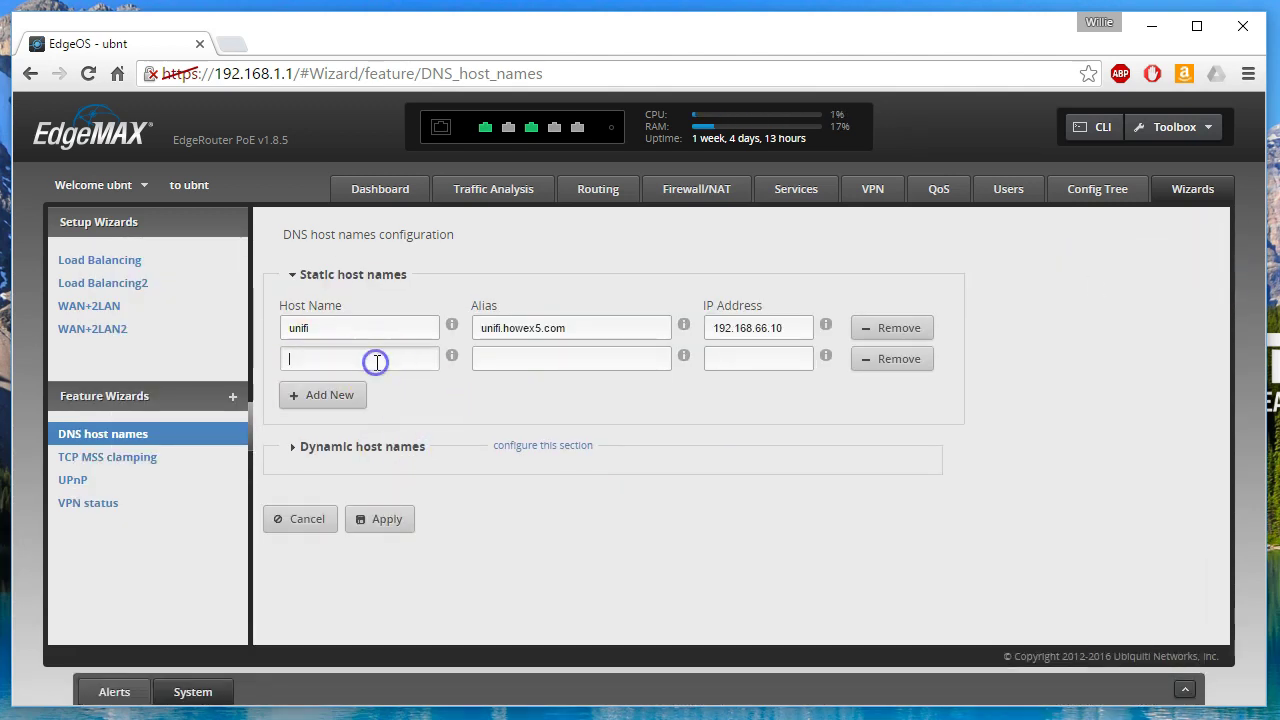
{"action": "type", "text": "topdog"}
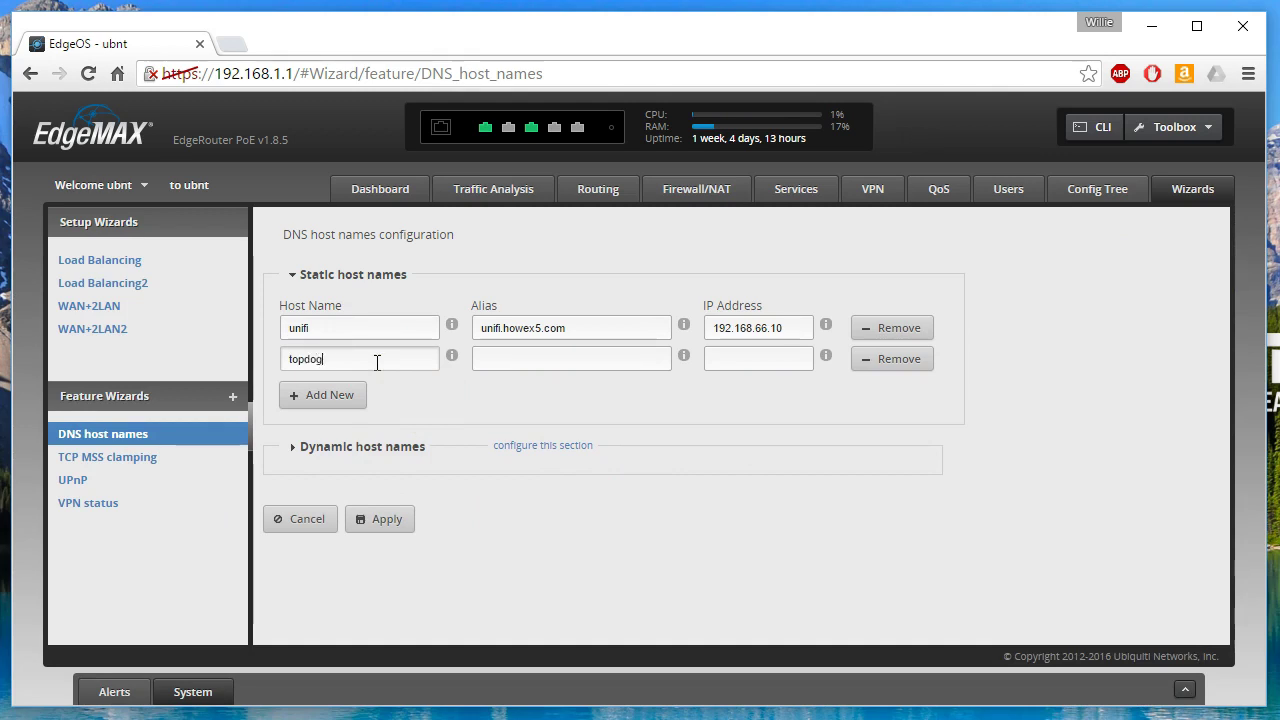
{"action": "left_click", "coordinate": [765, 357]}
{"action": "type", "text": "192.168.66.10"}
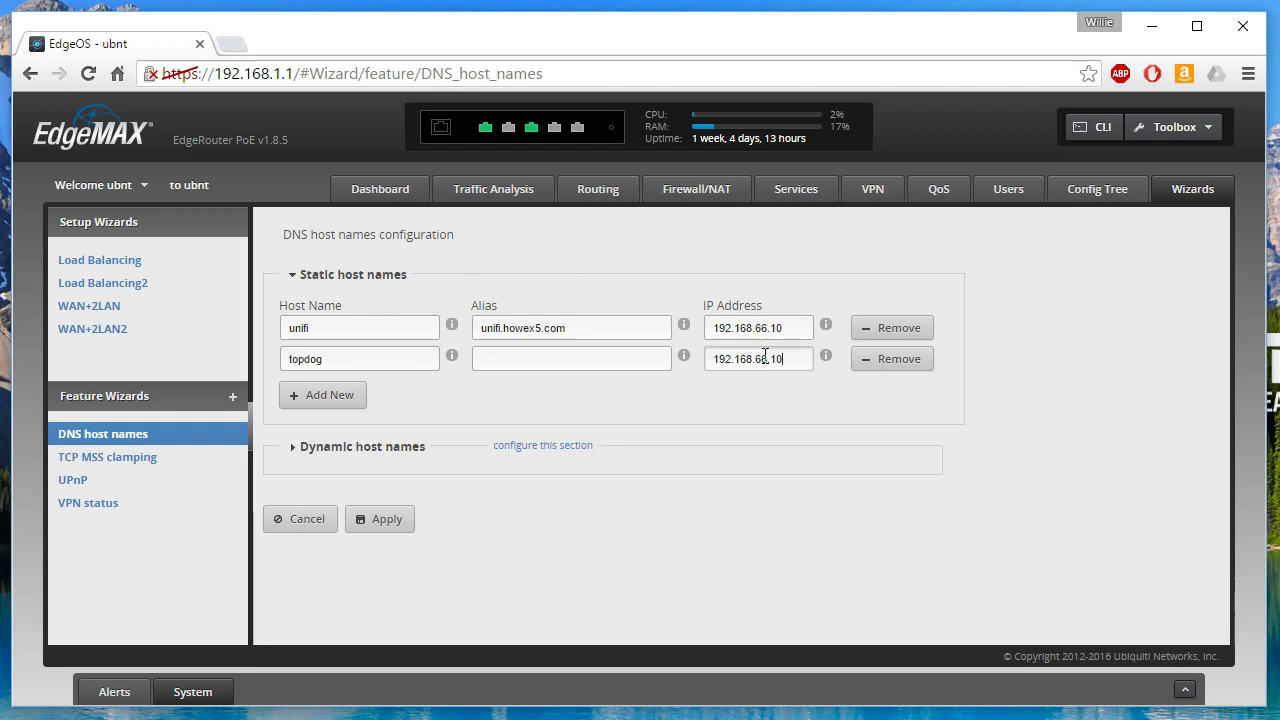
{"action": "left_click", "coordinate": [400, 521]}
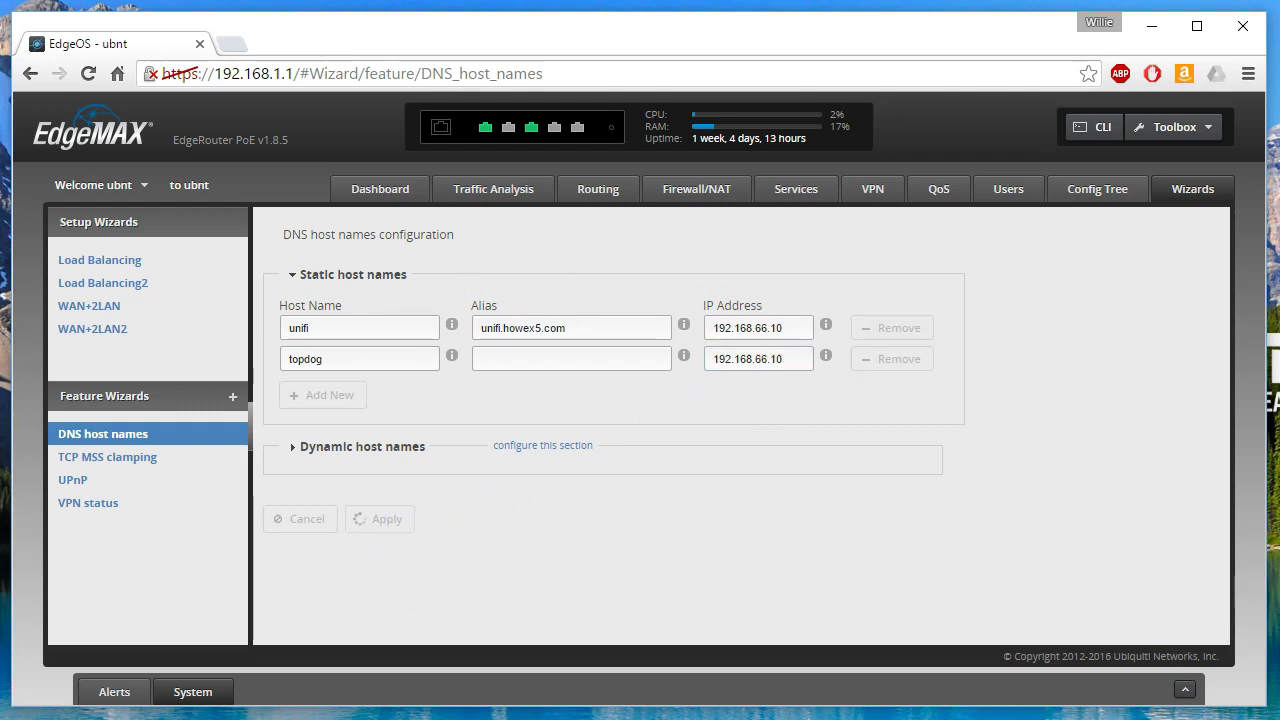
{"action": "key", "text": "alt+Tab"}
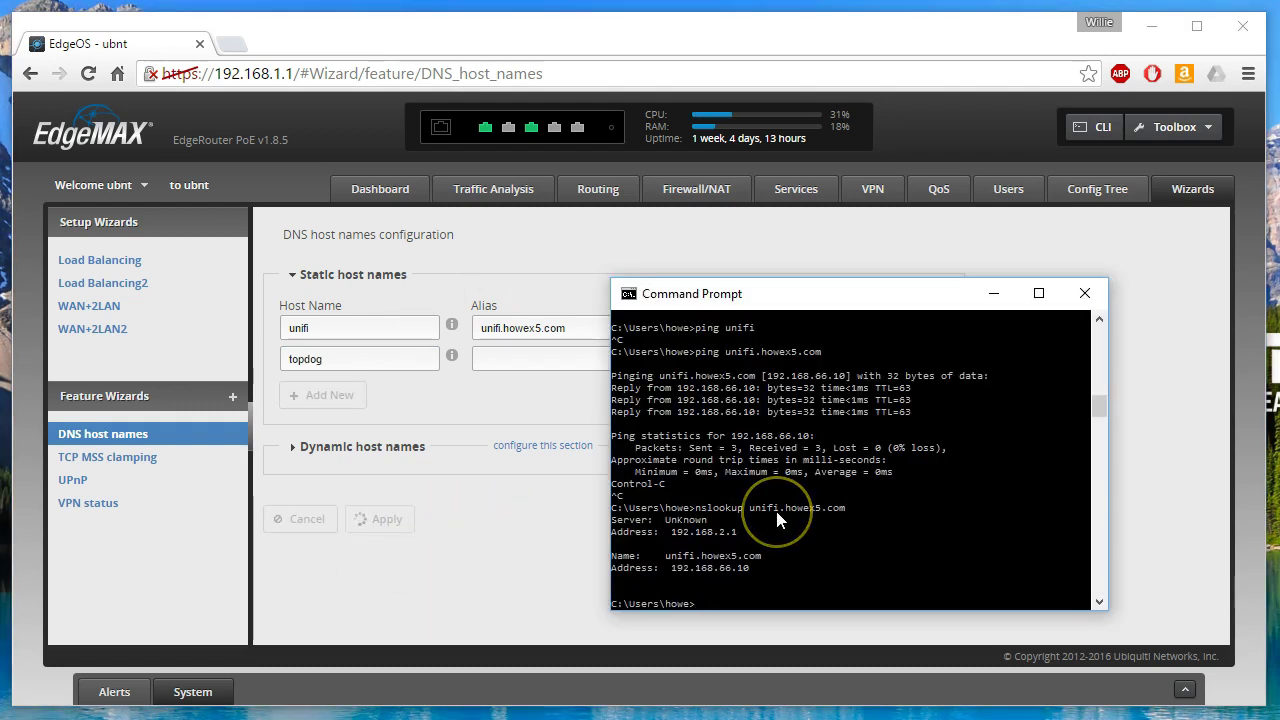
- Flush the DNS resolver cache with ipconfig/flushdns, then run ping topdog
{"action": "type", "text": "ipconfig/fl"}
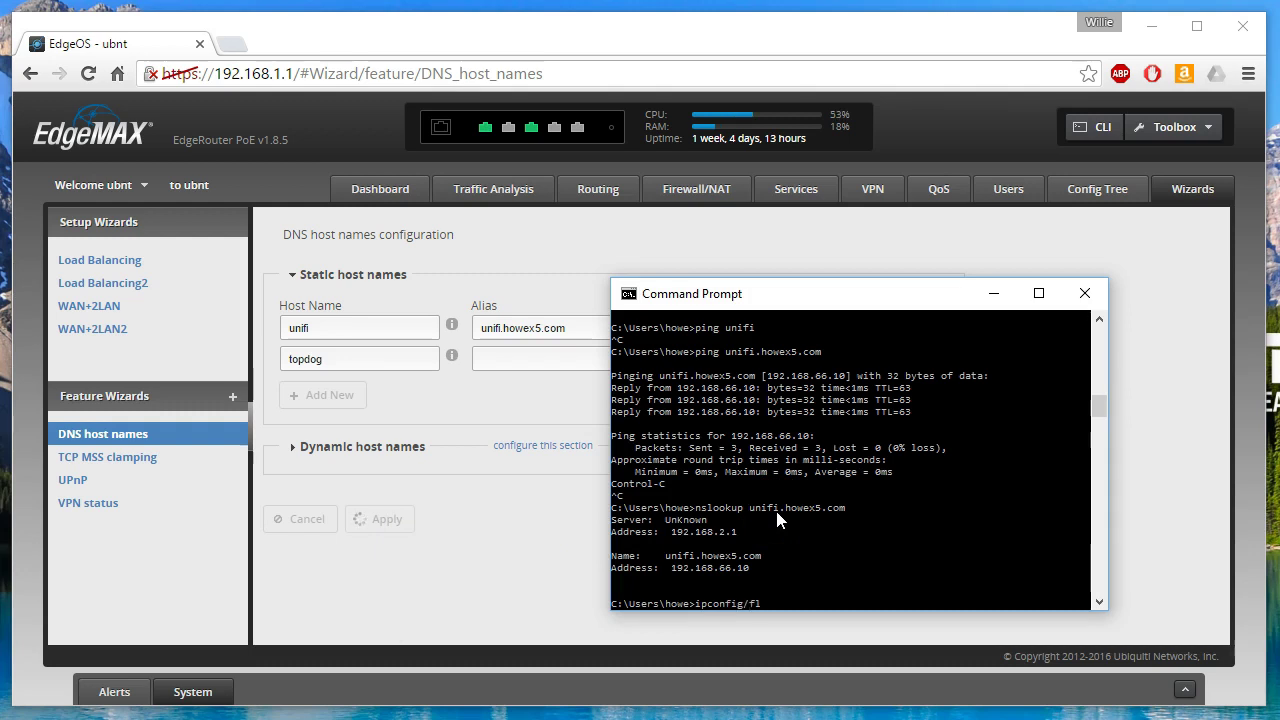
{"action": "type", "text": "ushdns"}
{"action": "key", "text": "Return"}
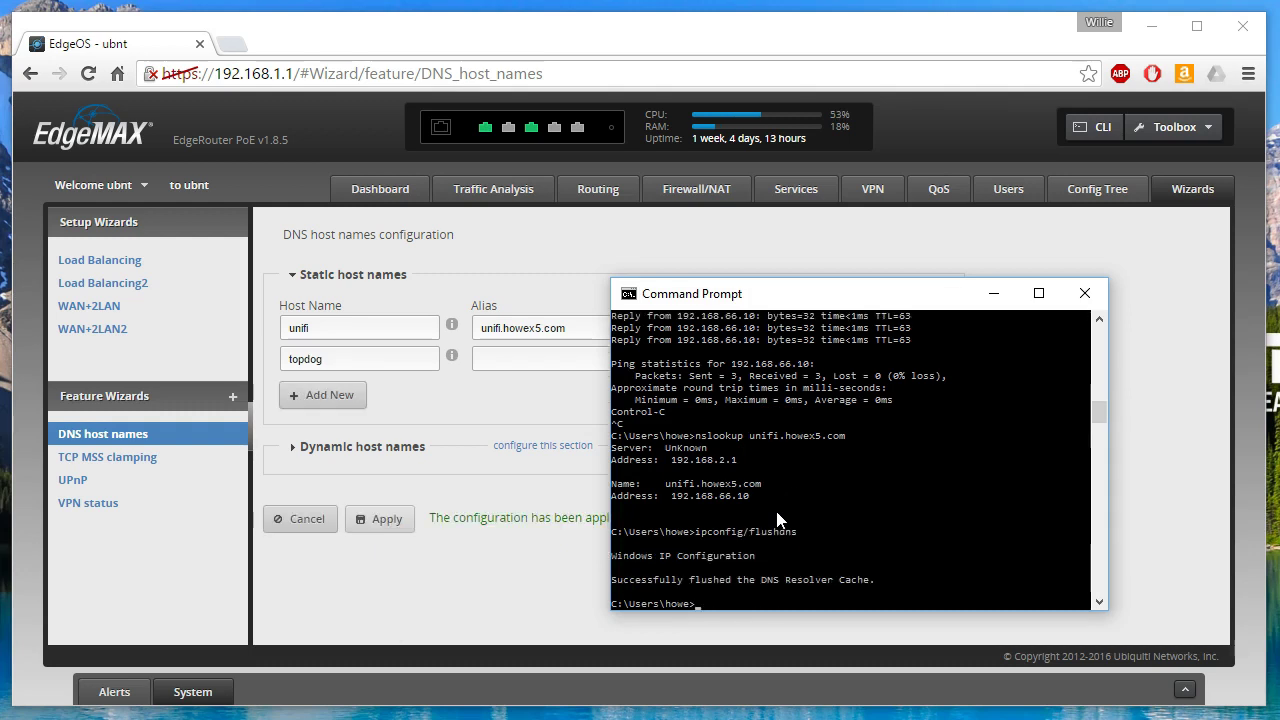
{"action": "type", "text": "ping topdog"}
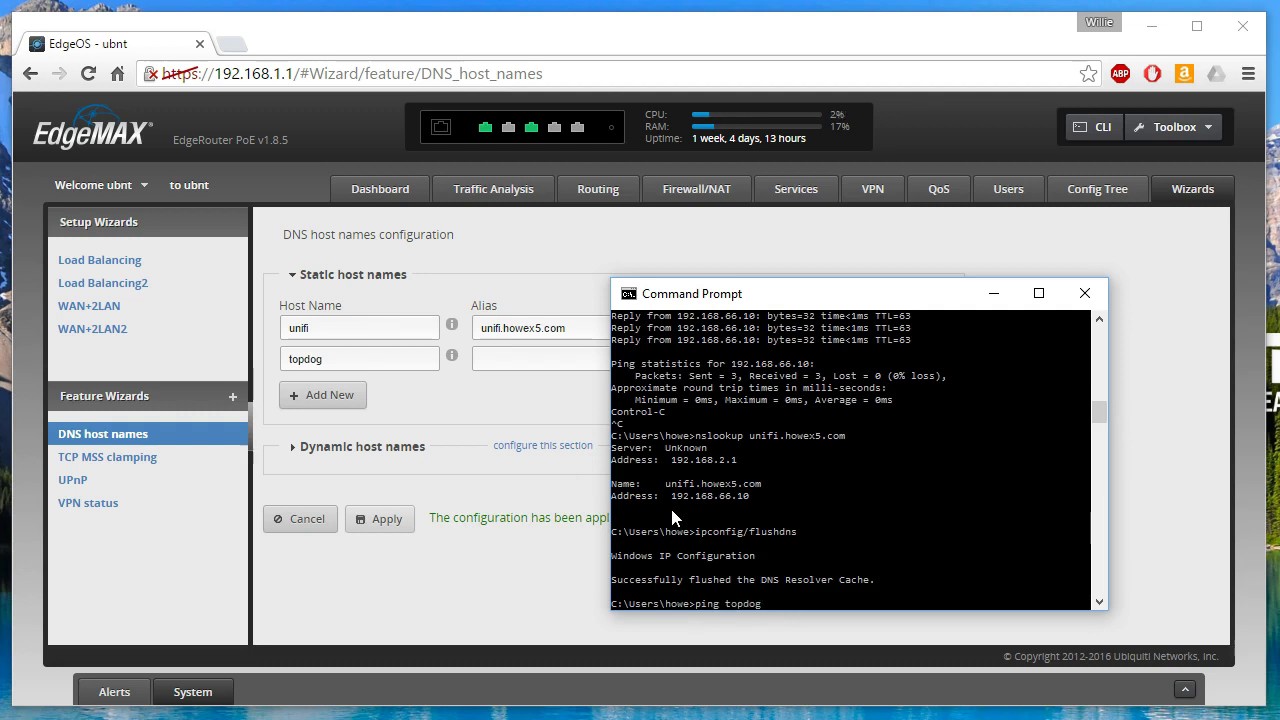
{"action": "key", "text": "Return"}
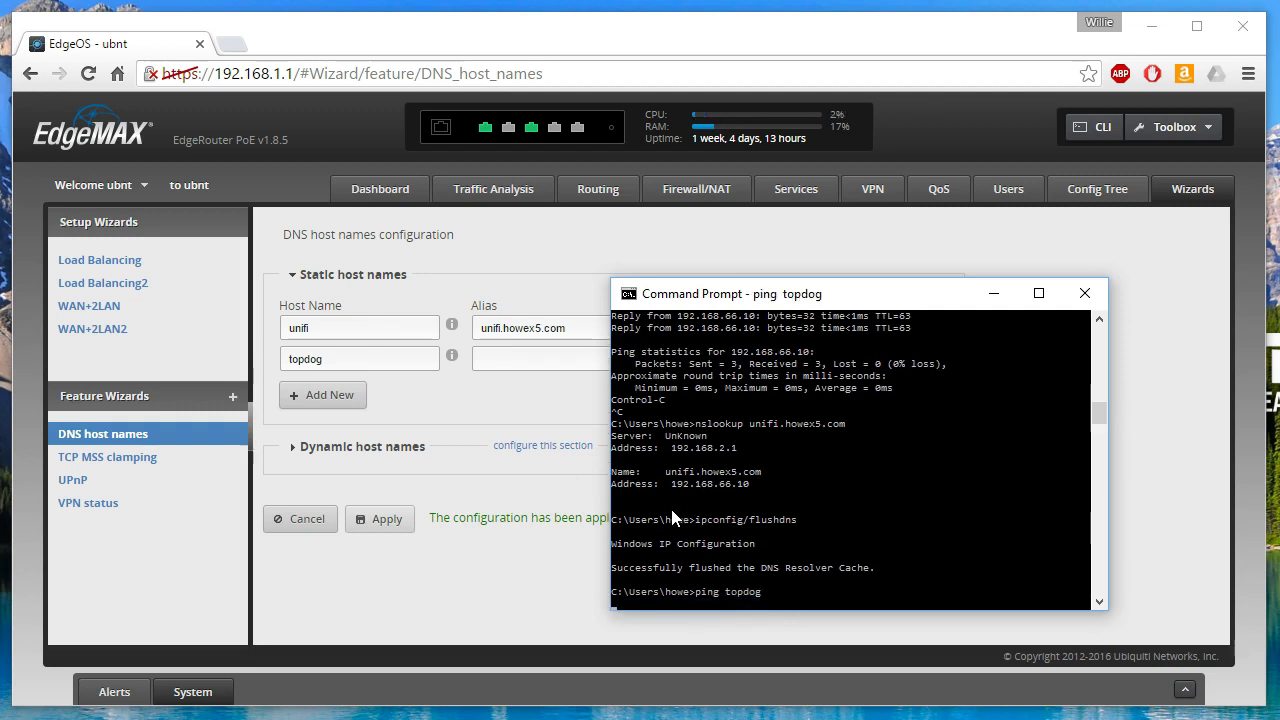
- Enter alias topdog.howex5.com on the topdog row and apply the host names change
{"action": "left_click", "coordinate": [535, 356]}
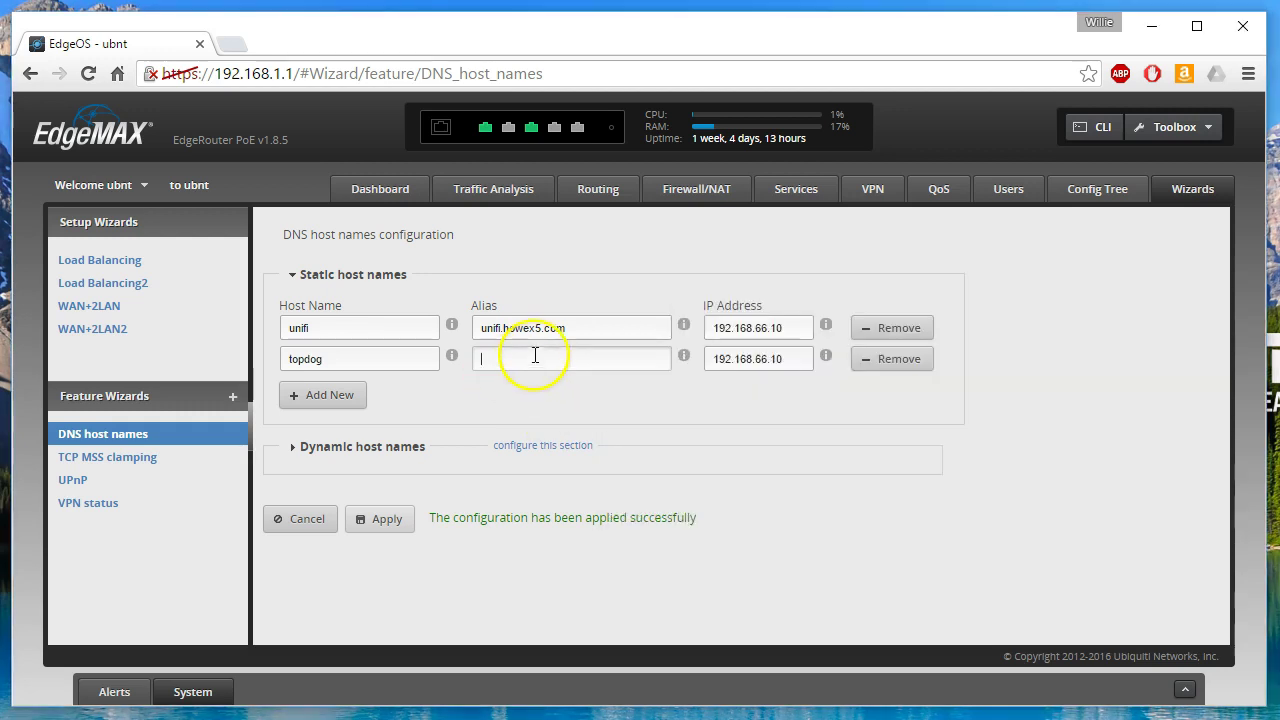
{"action": "type", "text": "topdog.howex5.com"}
{"action": "left_click", "coordinate": [399, 524]}
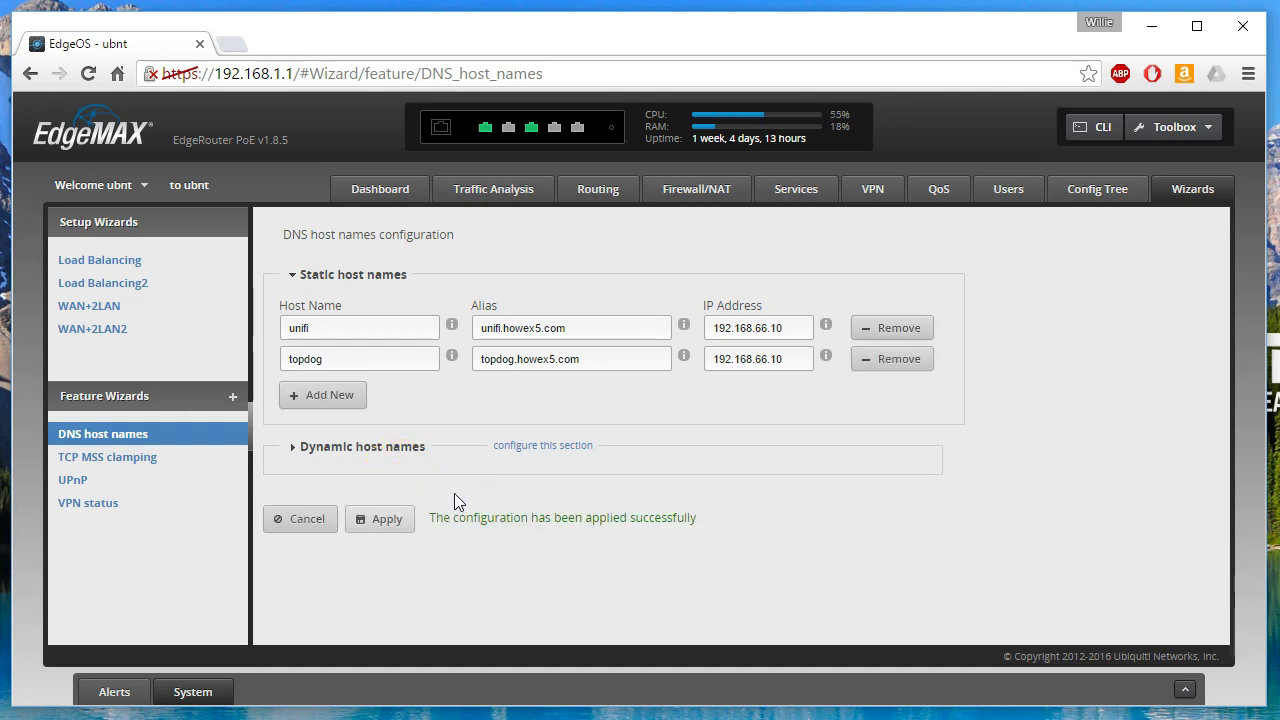
- Rerun ipconfig/flushdns, then ping topdog.howex5.com until replies come from 192.168.66.10
{"action": "key", "text": "alt+Tab"}
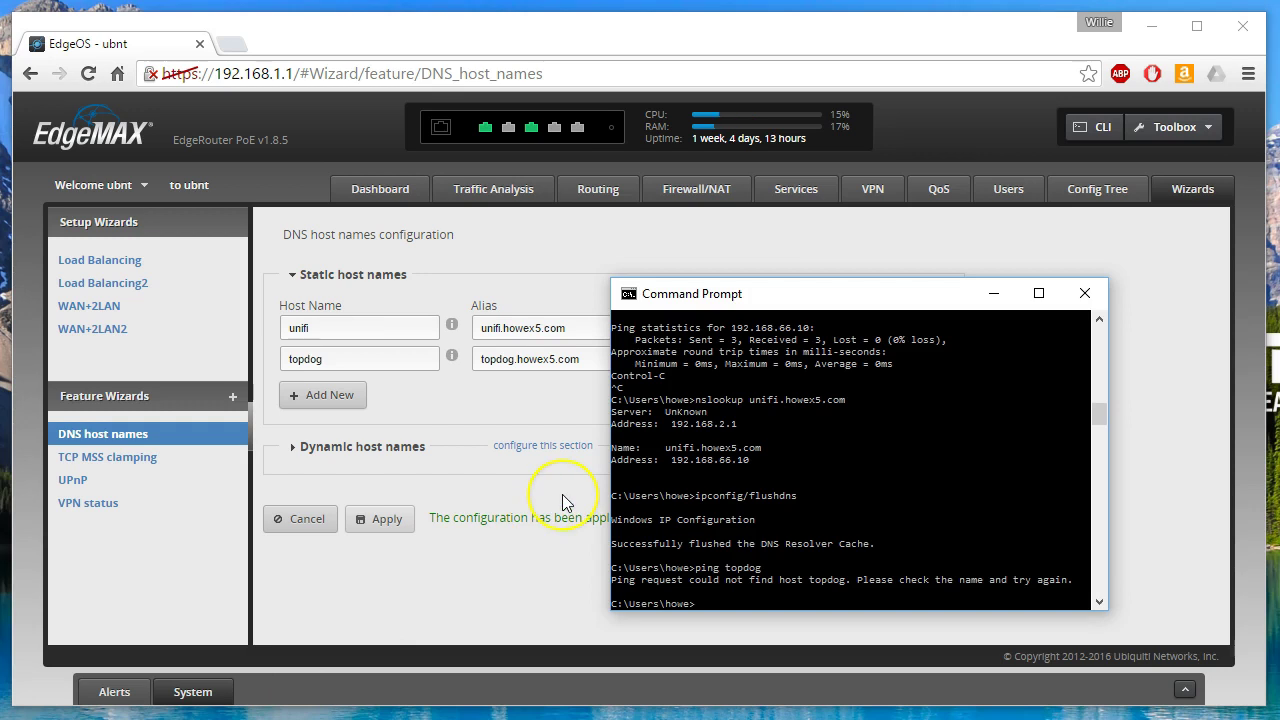
{"action": "key", "text": "Up"}
{"action": "key", "text": "Up"}
{"action": "key", "text": "Return"}
{"action": "type", "text": "ping"}
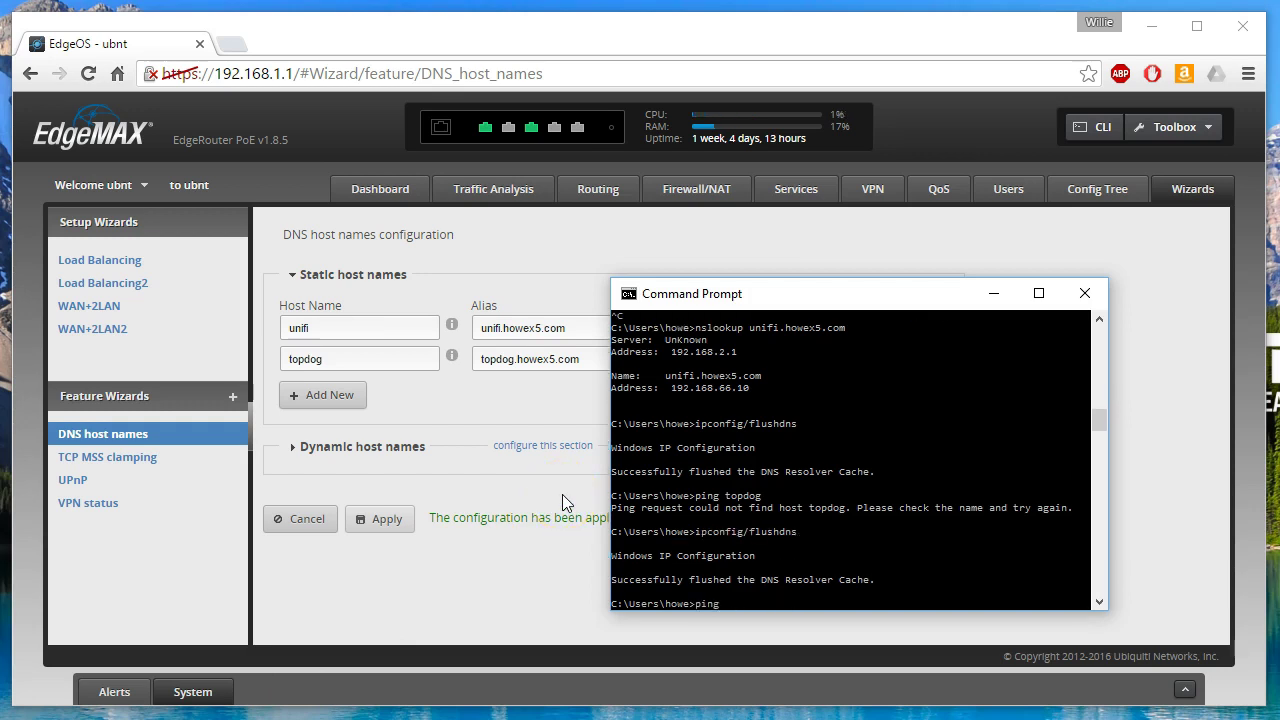
{"action": "type", "text": " topdog.howex5.com"}
{"action": "key", "text": "Return"}
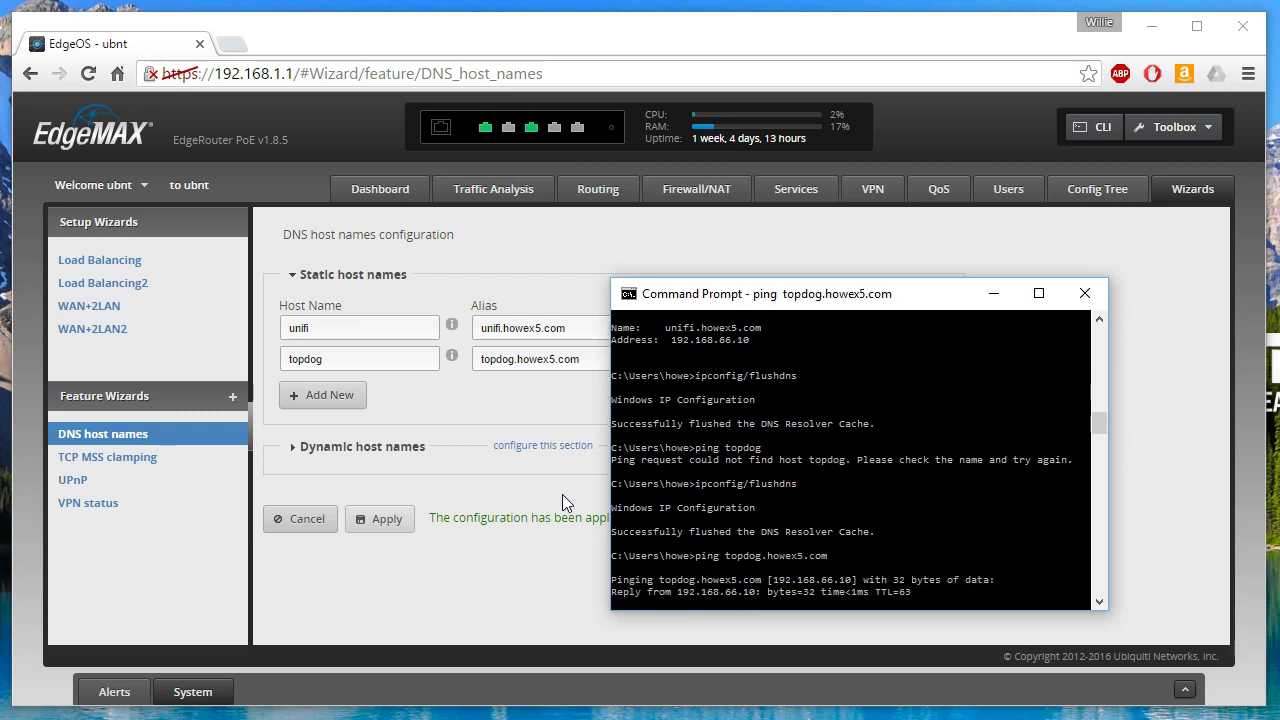
{"action": "key", "text": "ctrl+c"}
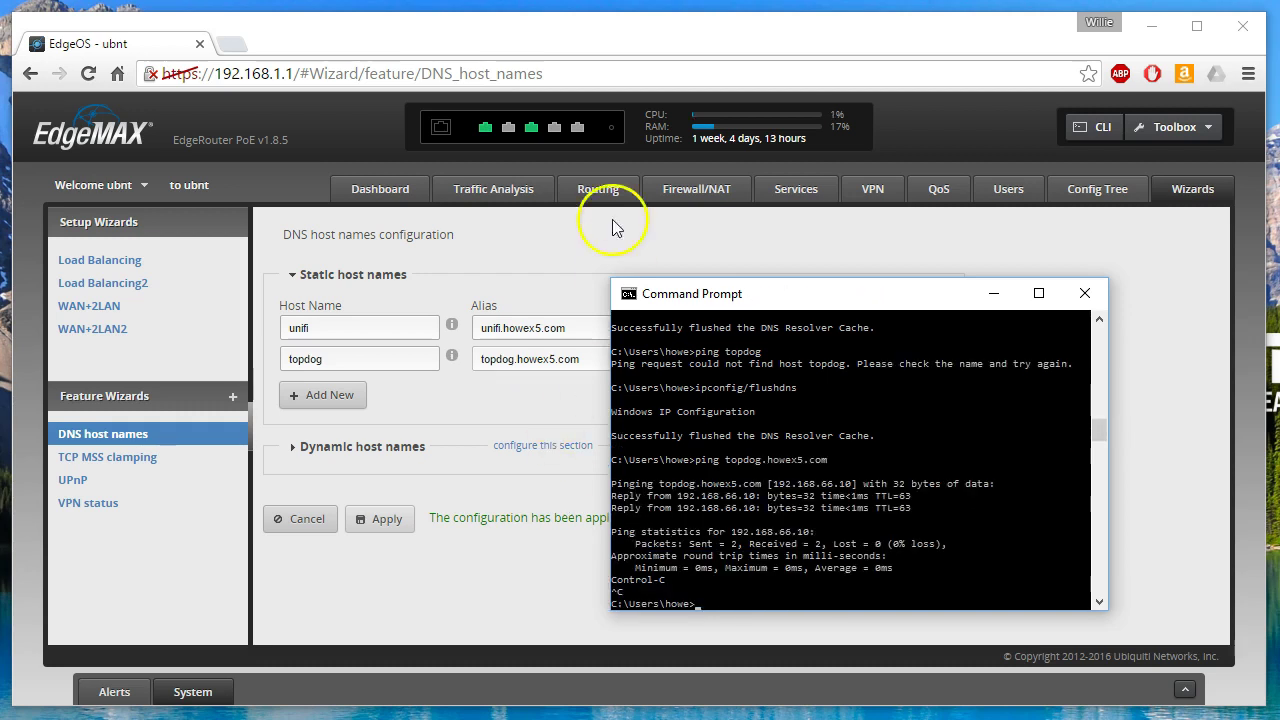
- Enter howex5.com as the Domain in the LAN2 DHCP server details and save
{"action": "left_click", "coordinate": [530, 406]}
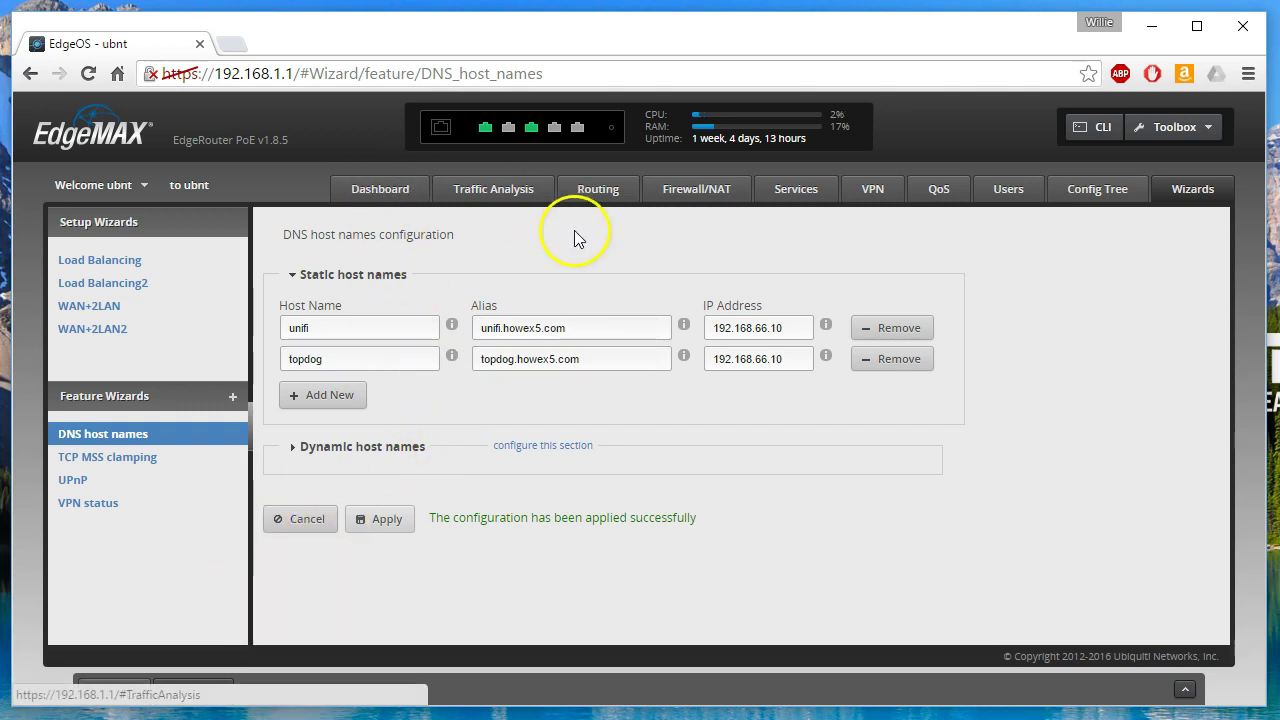
{"action": "left_click", "coordinate": [796, 190]}
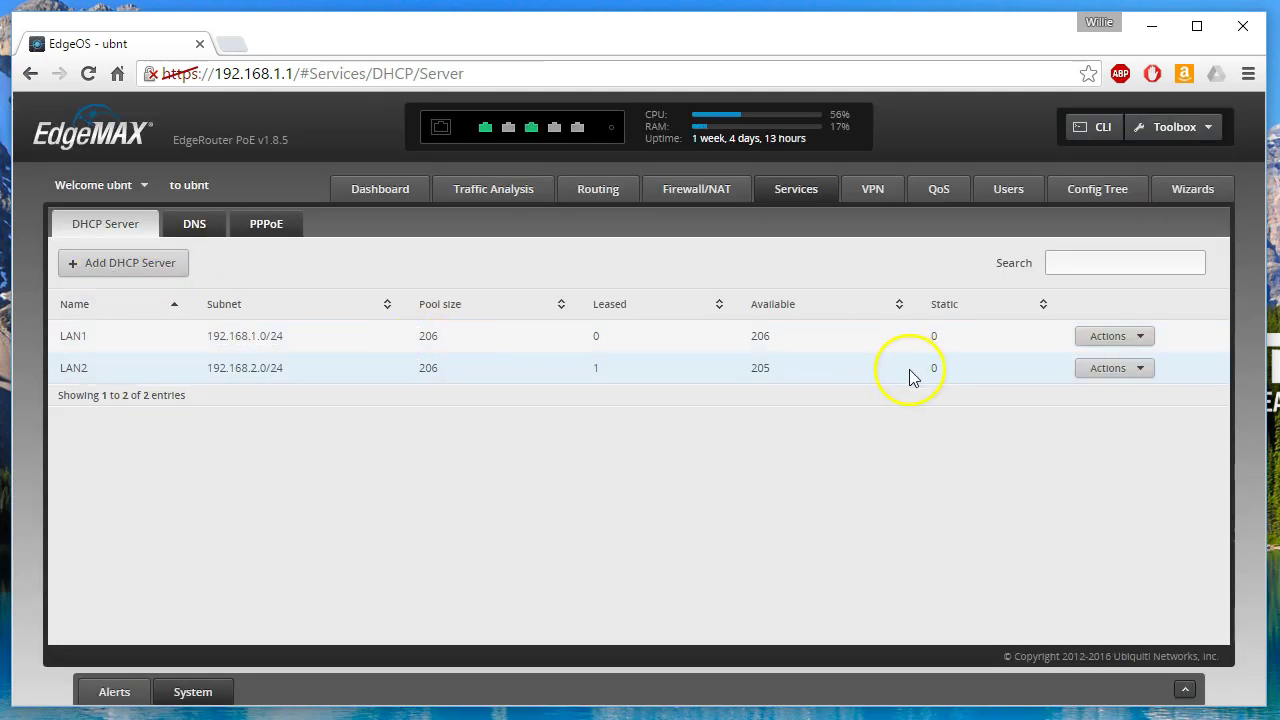
{"action": "left_click", "coordinate": [1113, 368]}
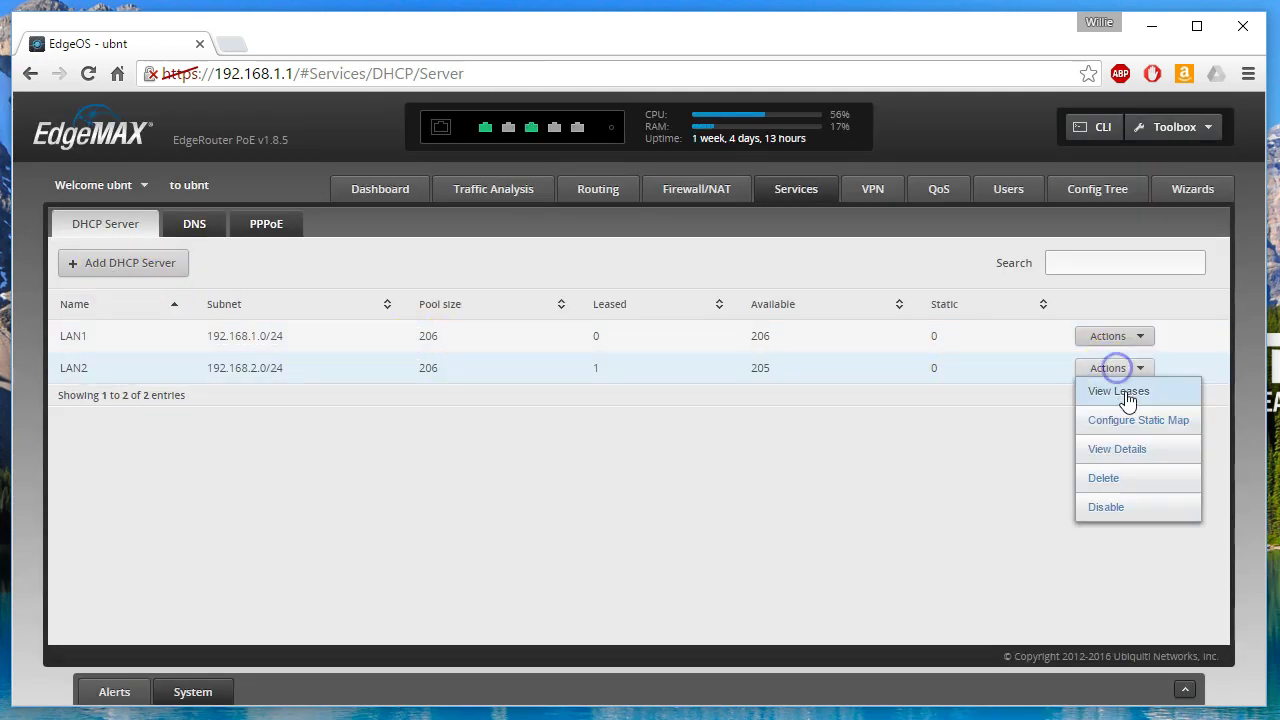
{"action": "left_click", "coordinate": [1127, 452]}
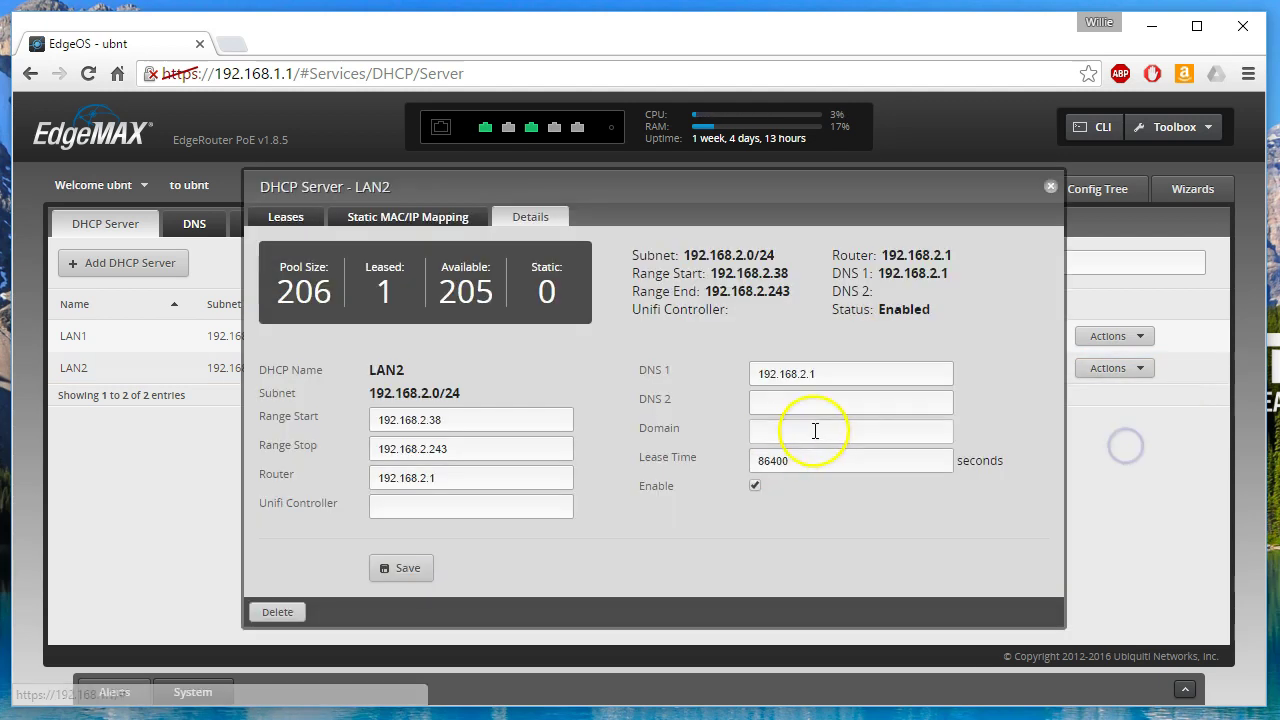
{"action": "left_click", "coordinate": [811, 425]}
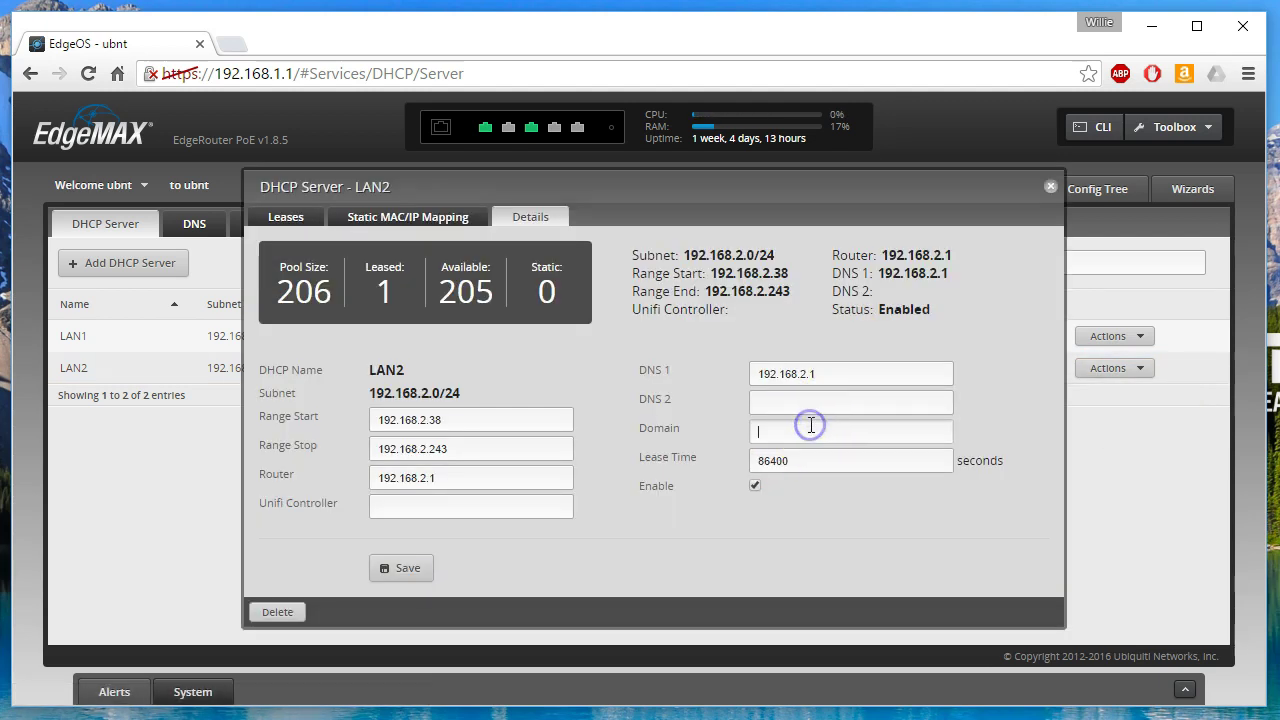
{"action": "type", "text": "howex5.com"}
{"action": "left_click", "coordinate": [405, 566]}
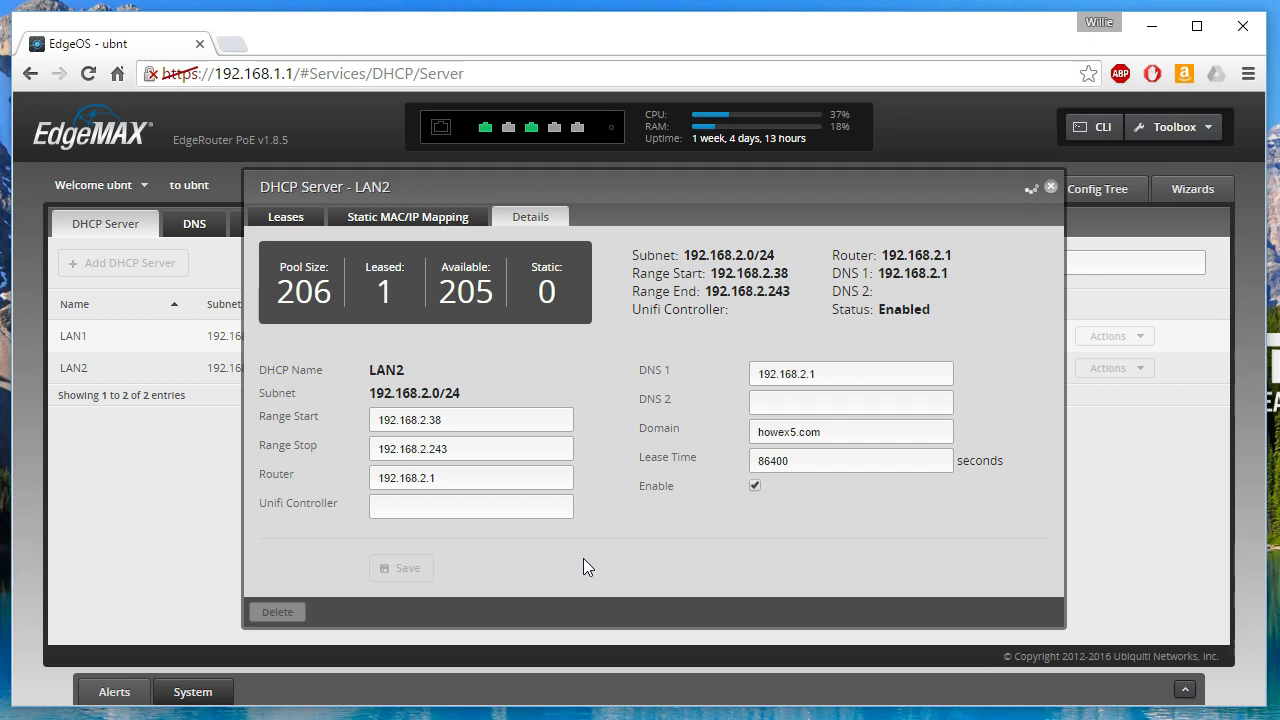
{"action": "left_click", "coordinate": [251, 705]}
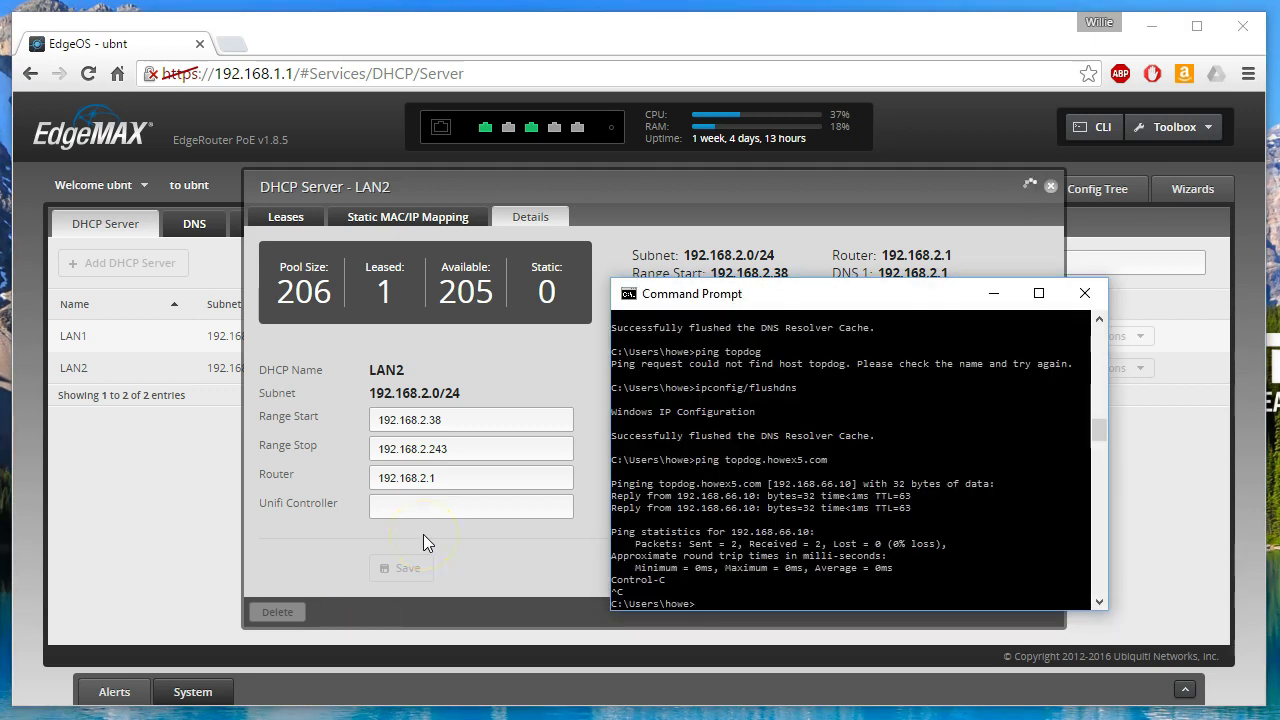
- Clear the console and renew the IP lease with ipconfig/renew
{"action": "type", "text": "cls"}
{"action": "key", "text": "Return"}
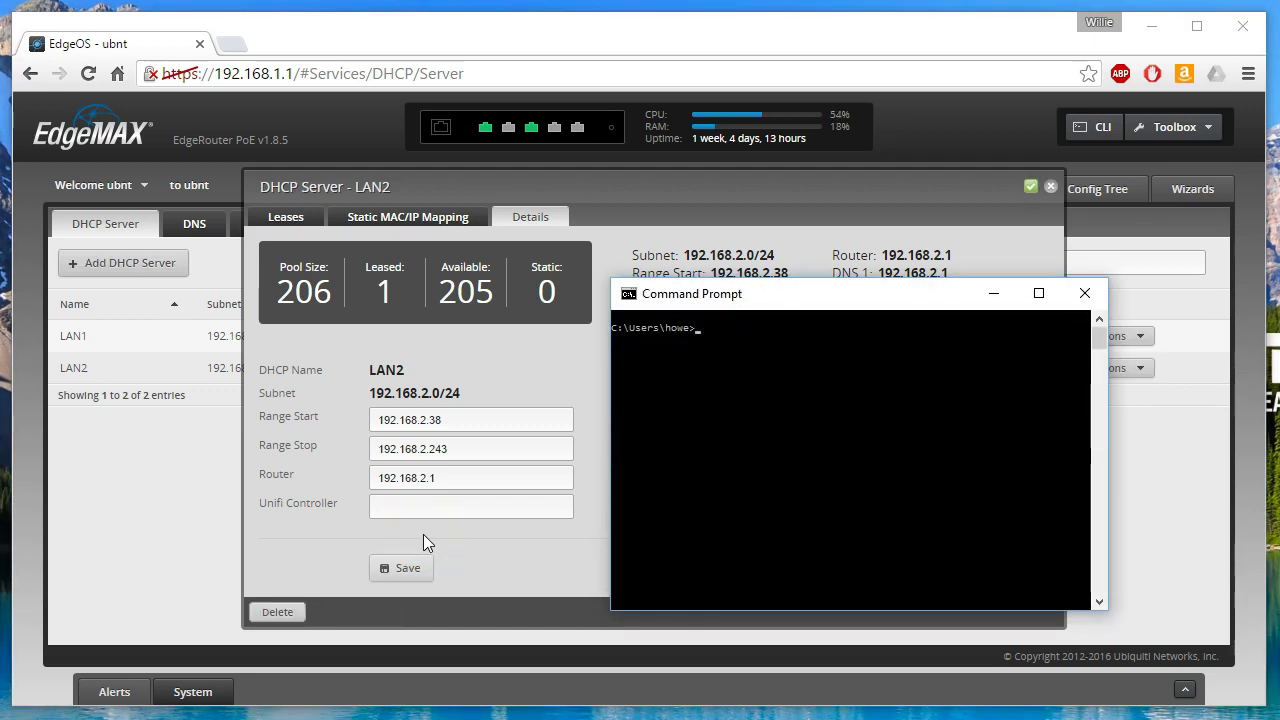
{"action": "type", "text": "ipconfig/rene"}
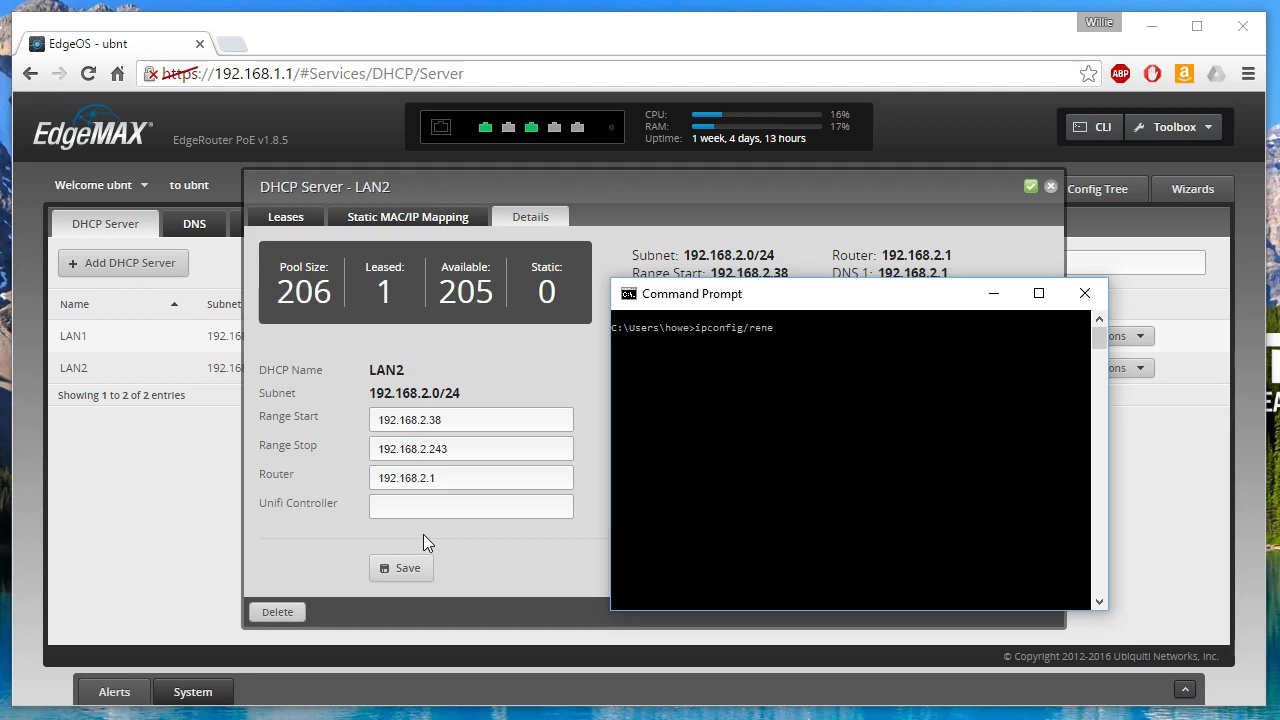
{"action": "type", "text": "w"}
{"action": "key", "text": "Return"}
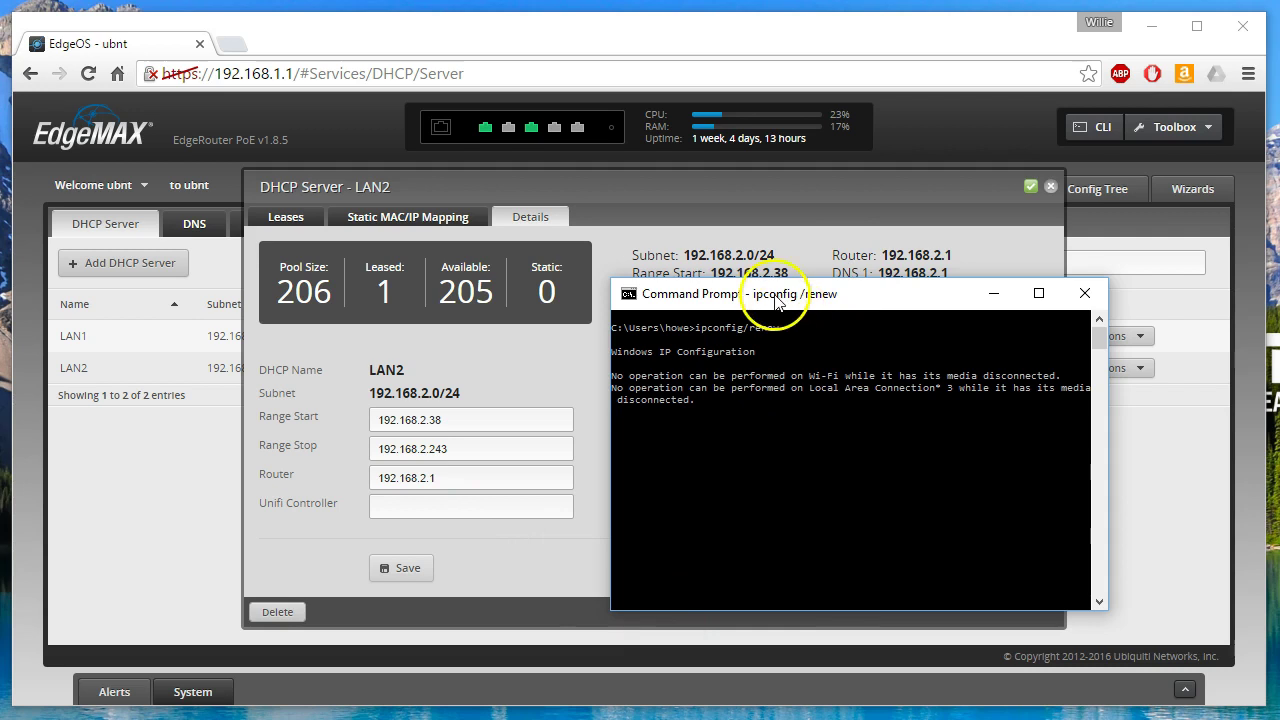
{"action": "left_click", "coordinate": [1050, 190]}
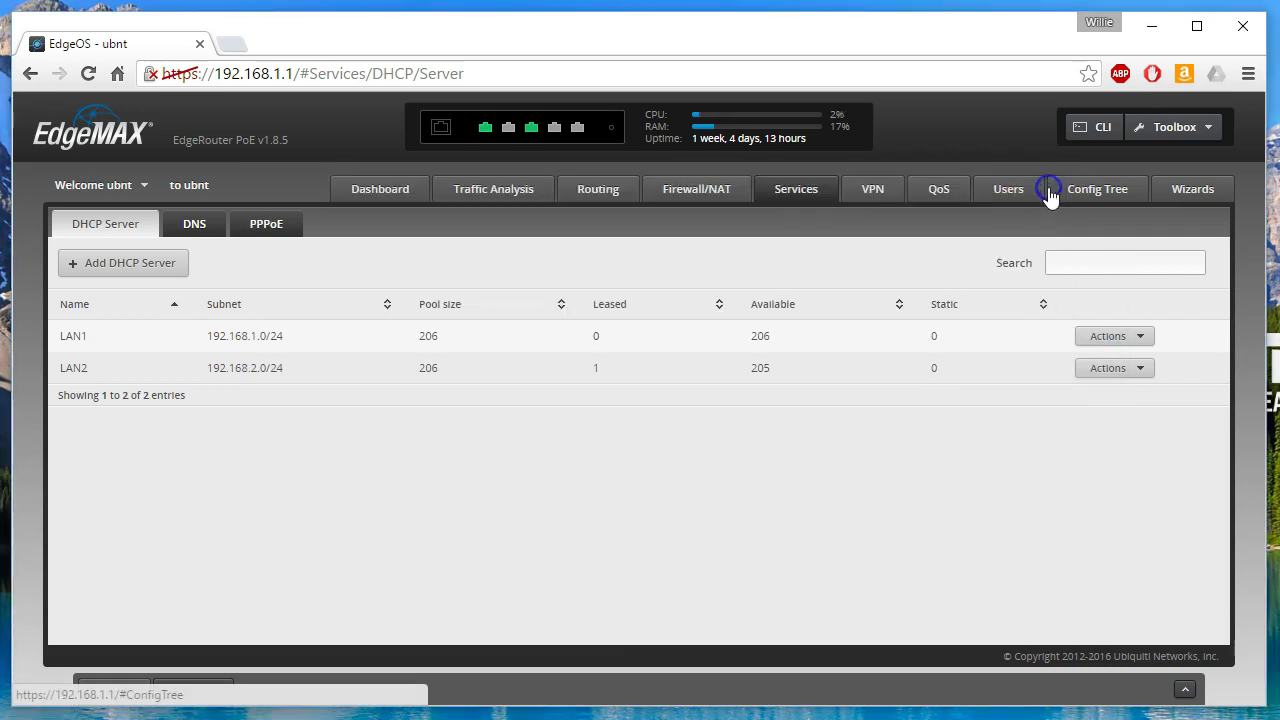
{"action": "key", "text": "alt+Tab"}
- Page through the ipconfig/all output to confirm howex5.com is the DNS suffix
{"action": "left_click", "coordinate": [786, 523]}
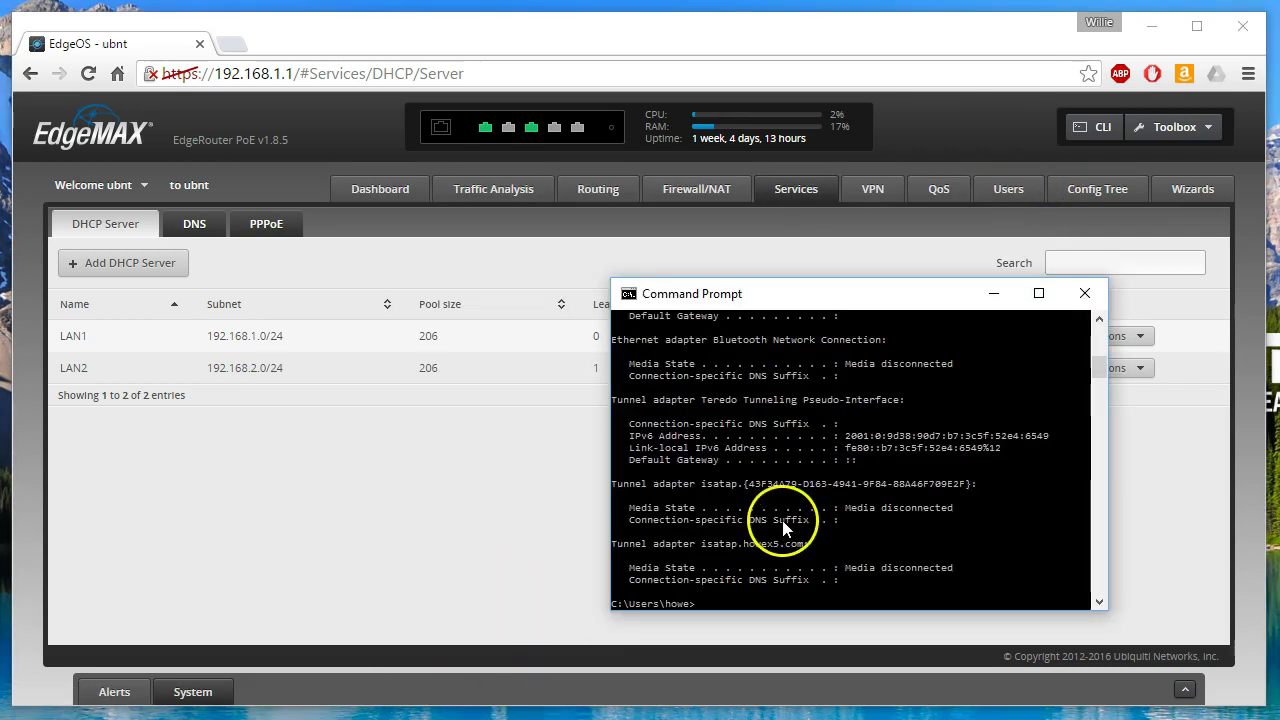
{"action": "type", "text": "ipconfig/all | mo"}
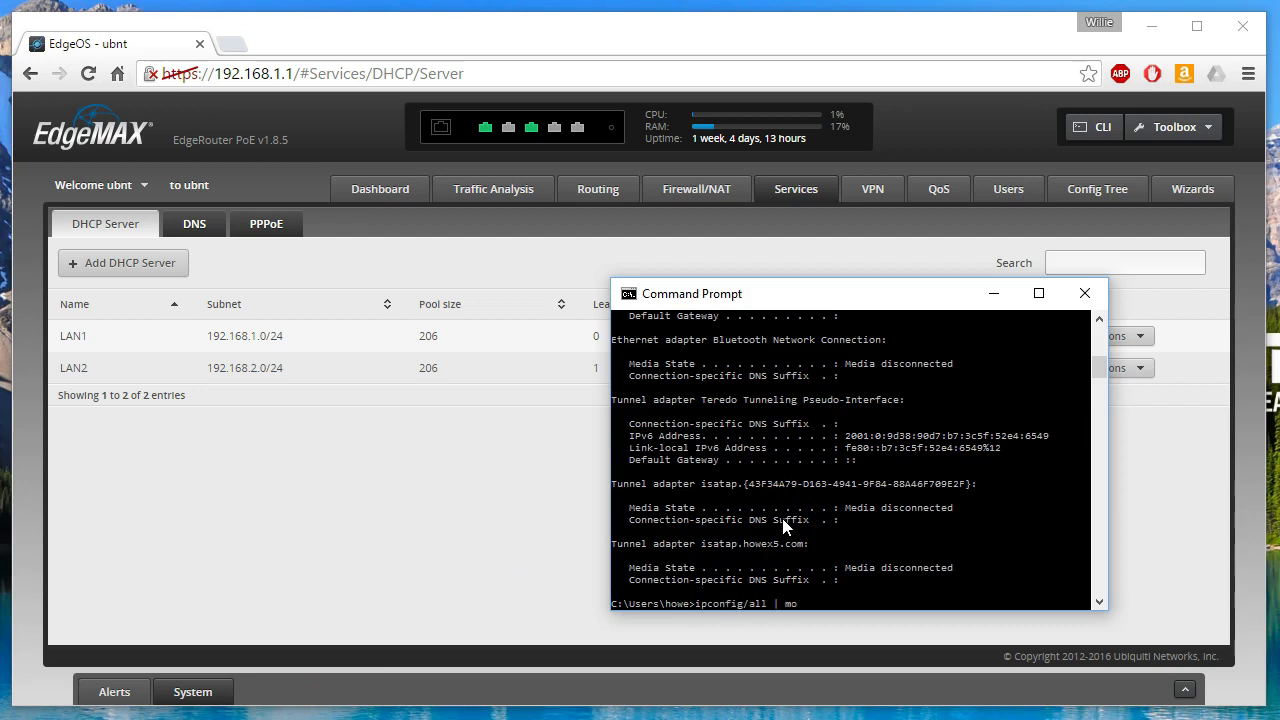
{"action": "key", "text": "Return"}
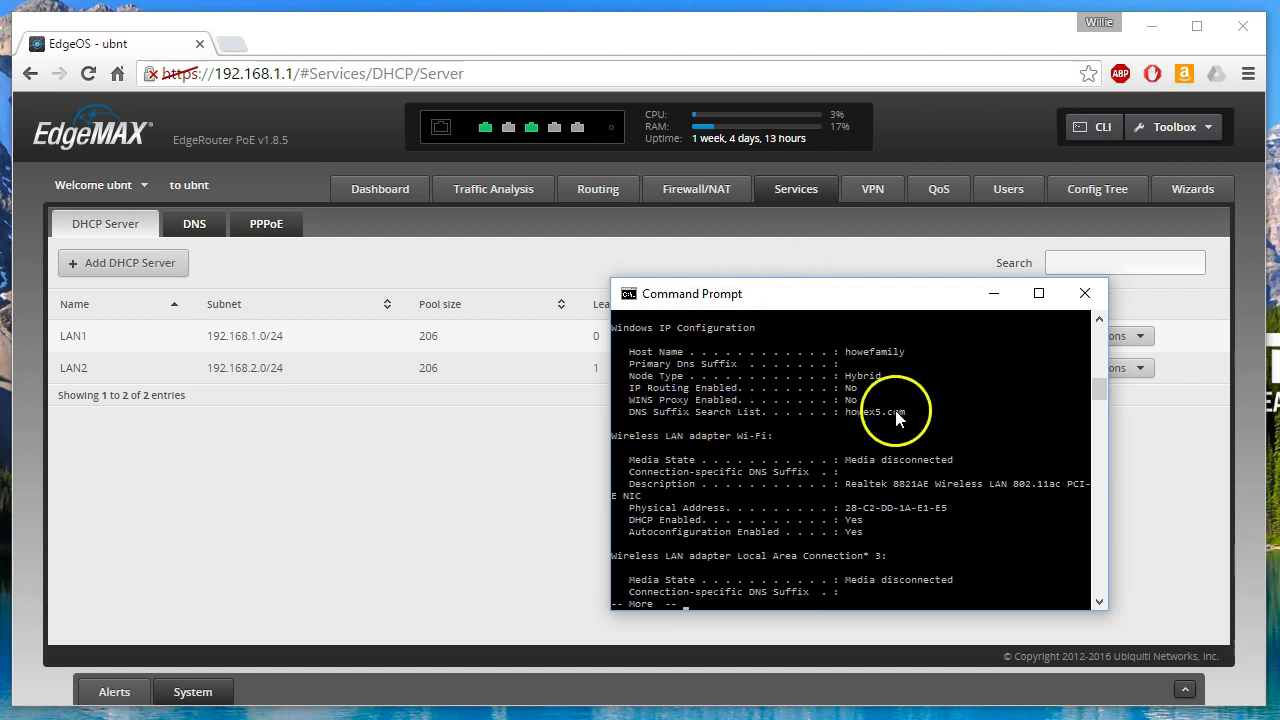
{"action": "left_click", "coordinate": [482, 478]}
{"action": "key", "text": "alt+Tab"}
{"action": "key", "text": "space"}
- Ping topdog and confirm it resolves as topdog.howex5.com with 0% loss
{"action": "type", "text": "ping topdog"}
{"action": "key", "text": "Return"}
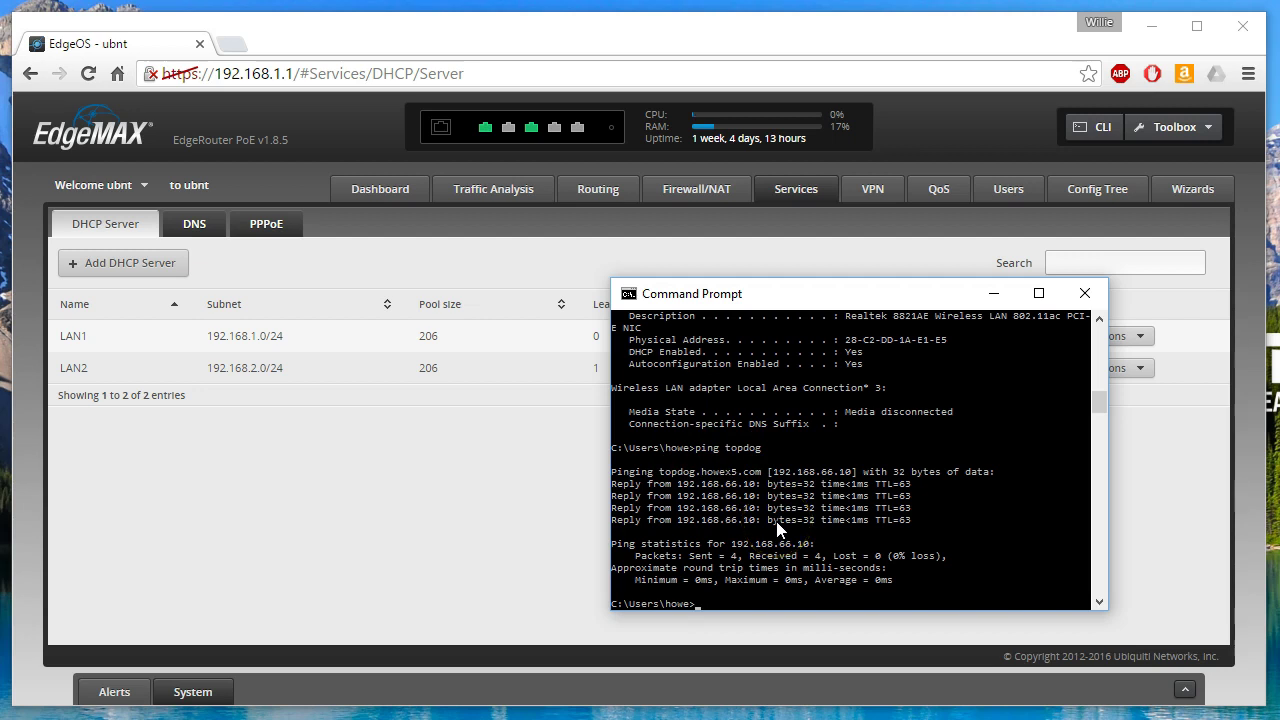
{"action": "left_click", "coordinate": [432, 495]}
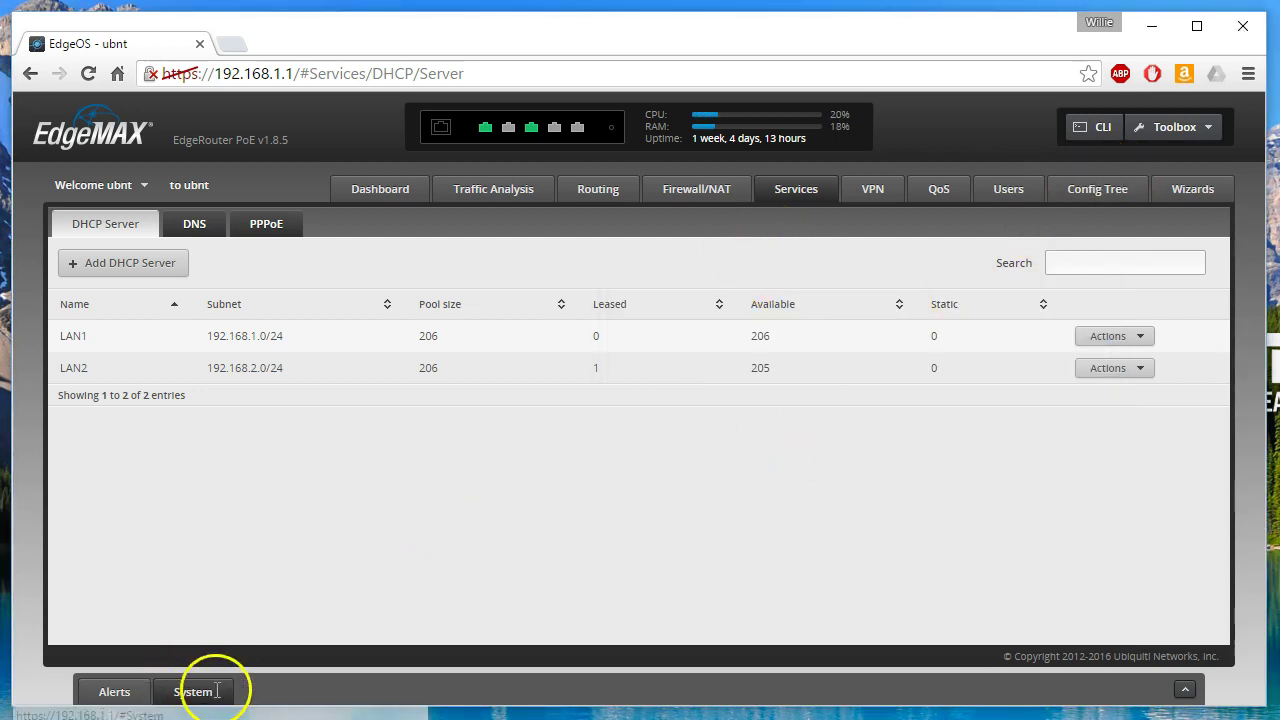
- Reopen the DNS host names wizard, delete the unifi entry's alias and apply
{"action": "left_click", "coordinate": [1175, 203]}
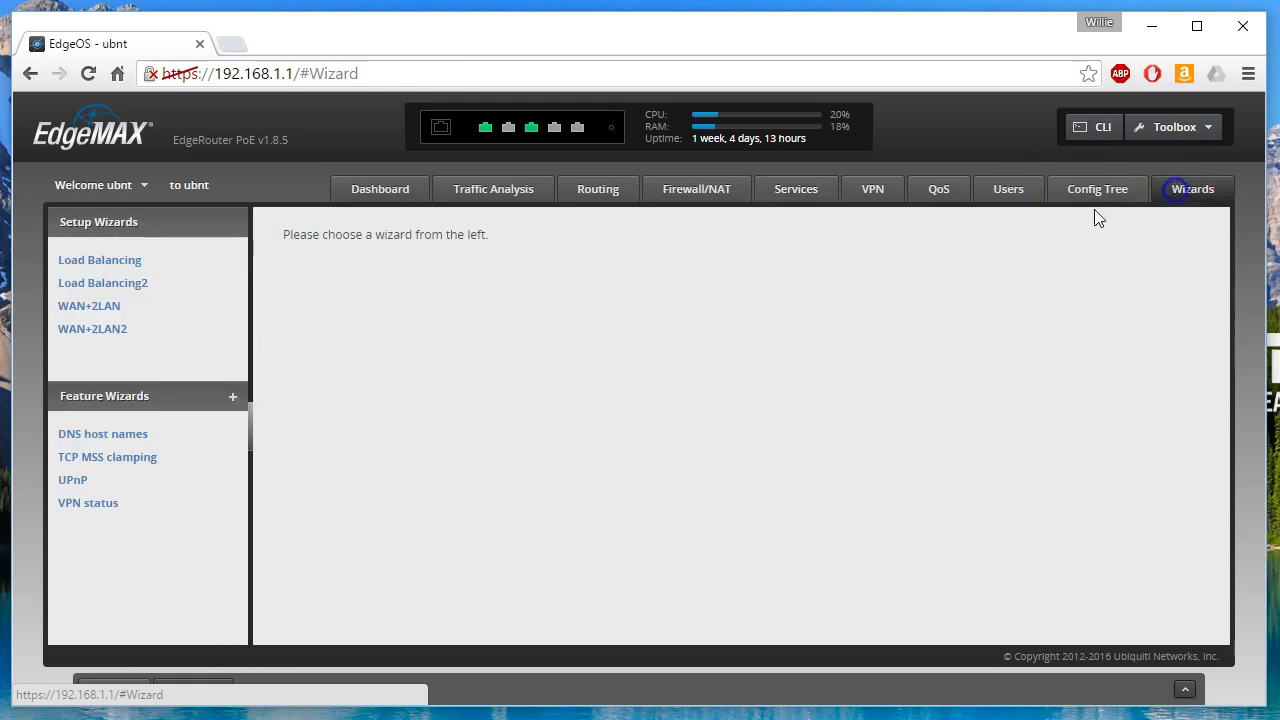
{"action": "left_click", "coordinate": [101, 432]}
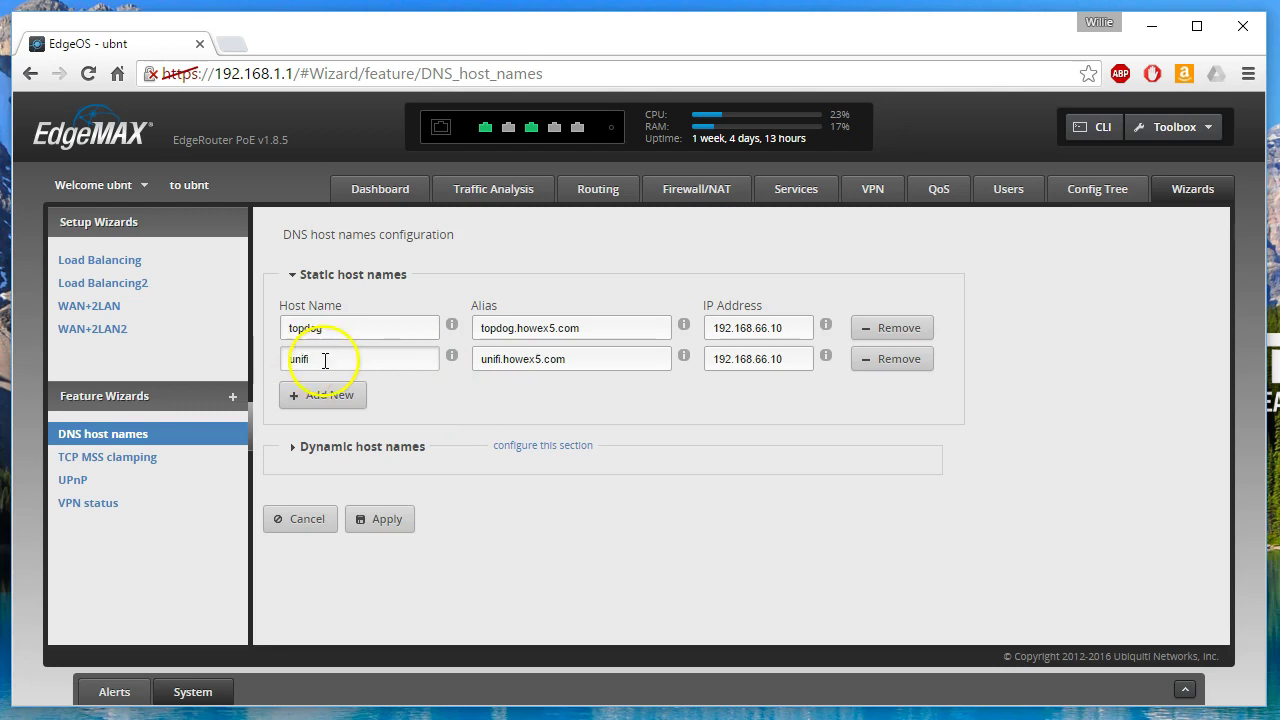
{"action": "mouse_move", "coordinate": [453, 326]}
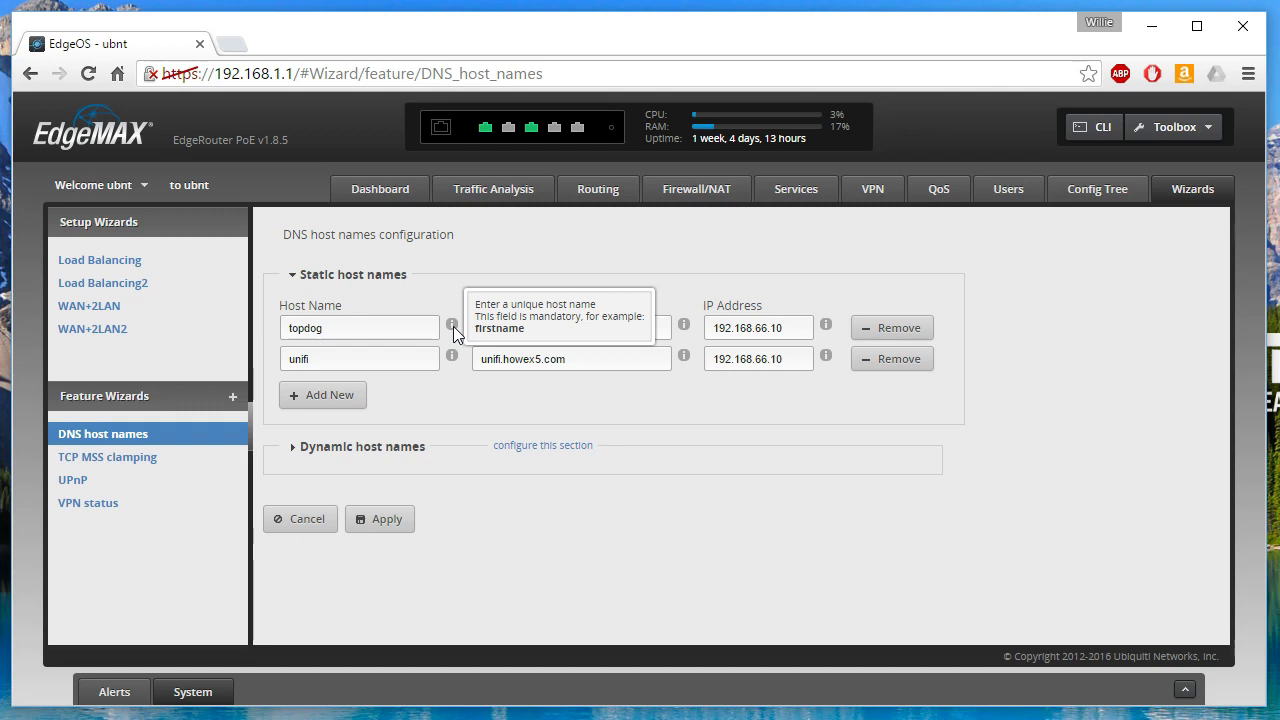
{"action": "left_click", "coordinate": [291, 448]}
{"action": "left_click", "coordinate": [400, 497]}
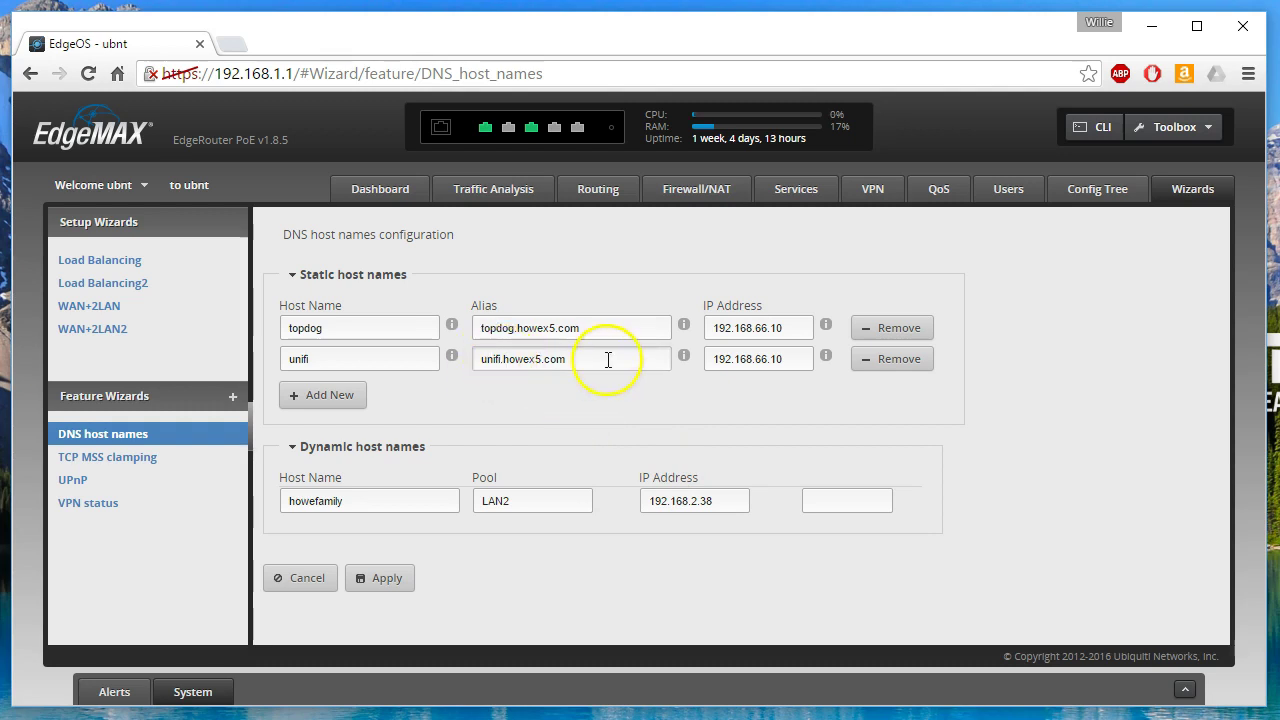
{"action": "left_click_drag", "start_coordinate": [628, 360], "coordinate": [430, 358]}
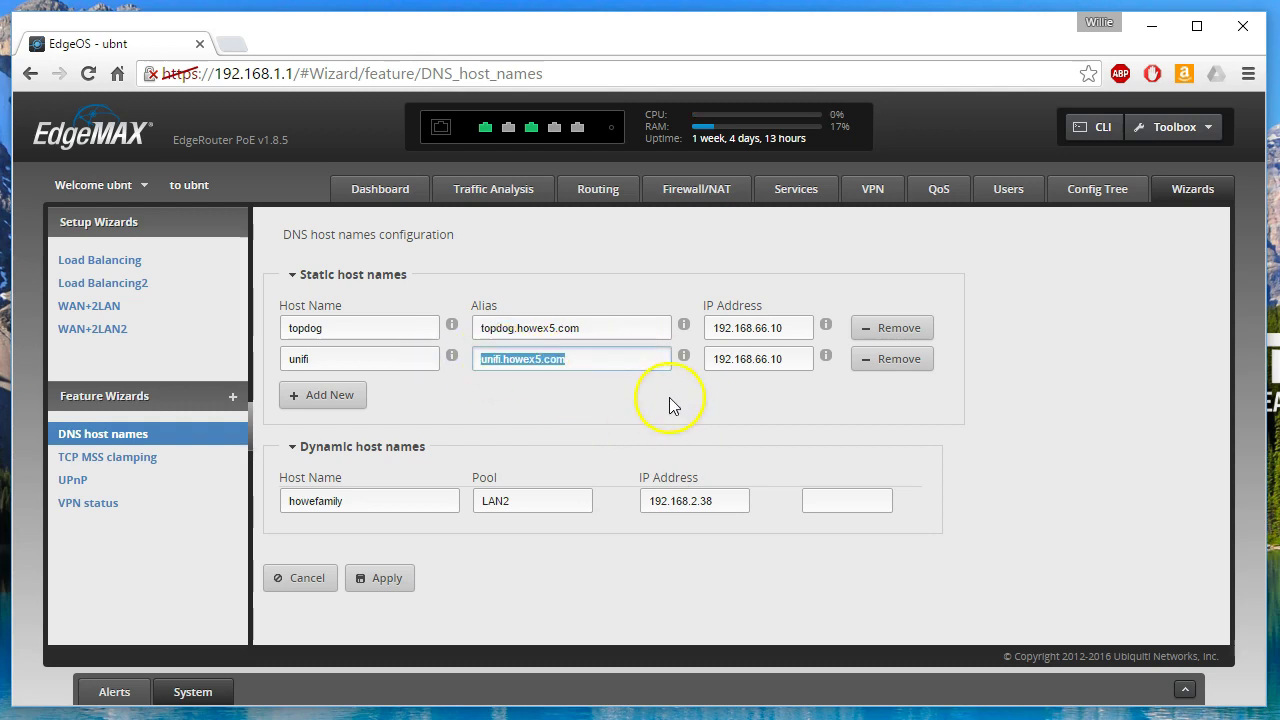
{"action": "key", "text": "BackSpace"}
{"action": "left_click", "coordinate": [397, 582]}
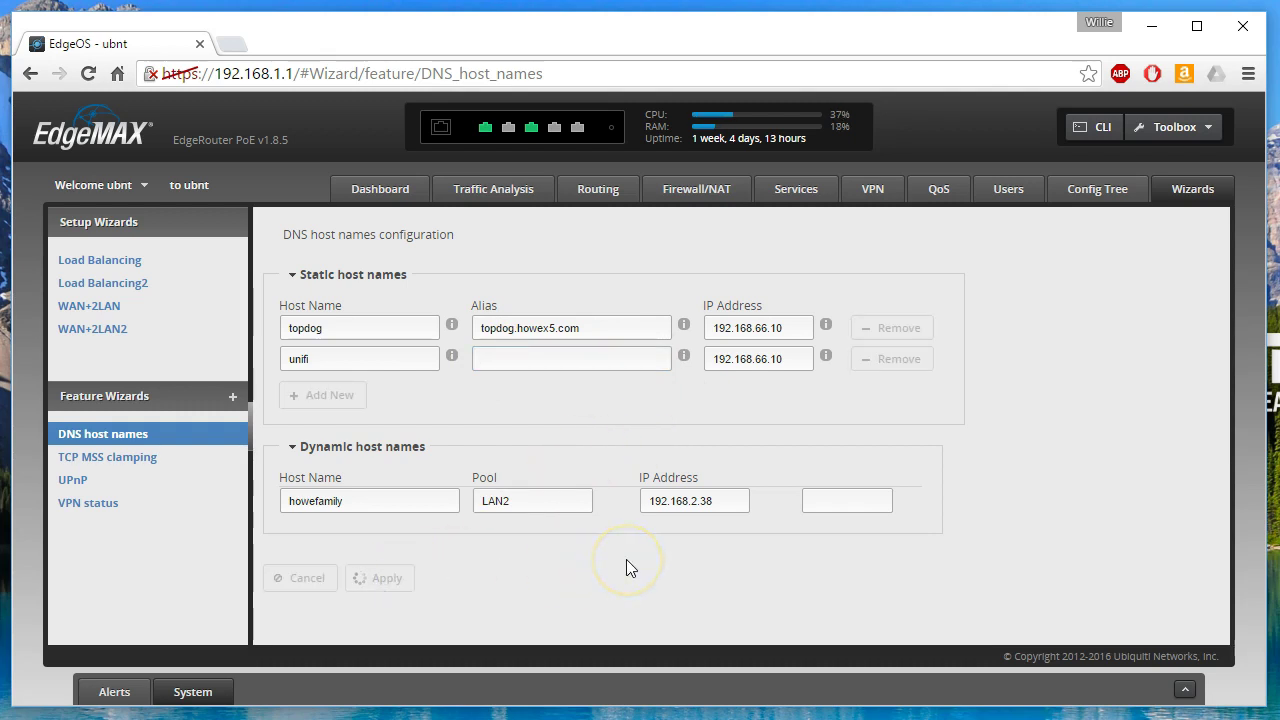
- Flush the DNS cache, then ping unifi and stop once it answers as unifi.howex5.com
{"action": "key", "text": "alt+Tab"}
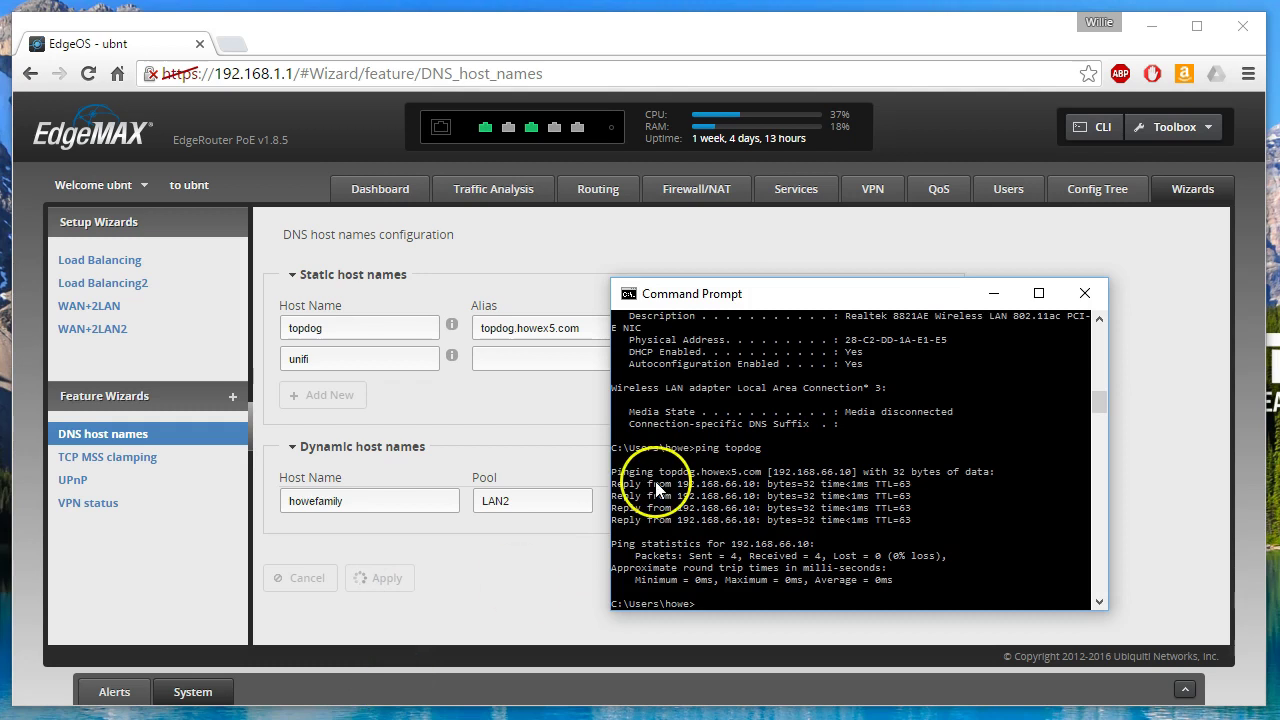
{"action": "type", "text": "ipcon"}
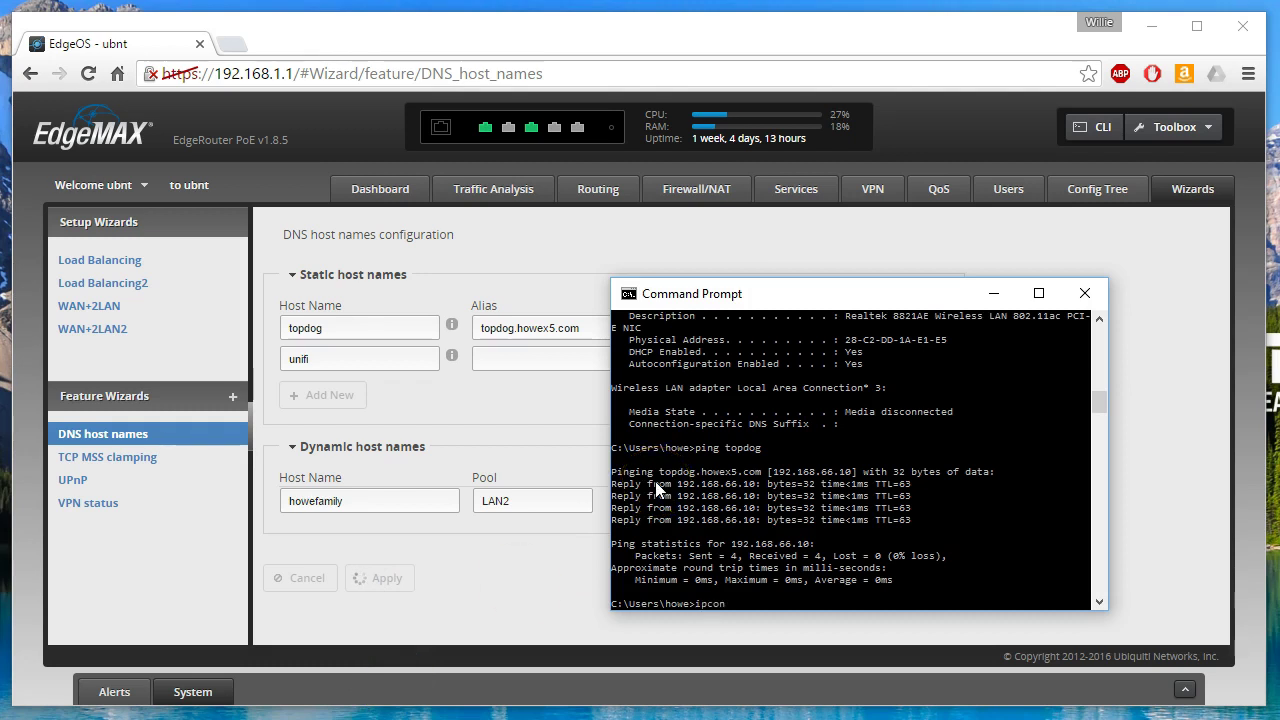
{"action": "type", "text": "fig/flushdns"}
{"action": "key", "text": "Return"}
{"action": "left_click", "coordinate": [675, 468]}
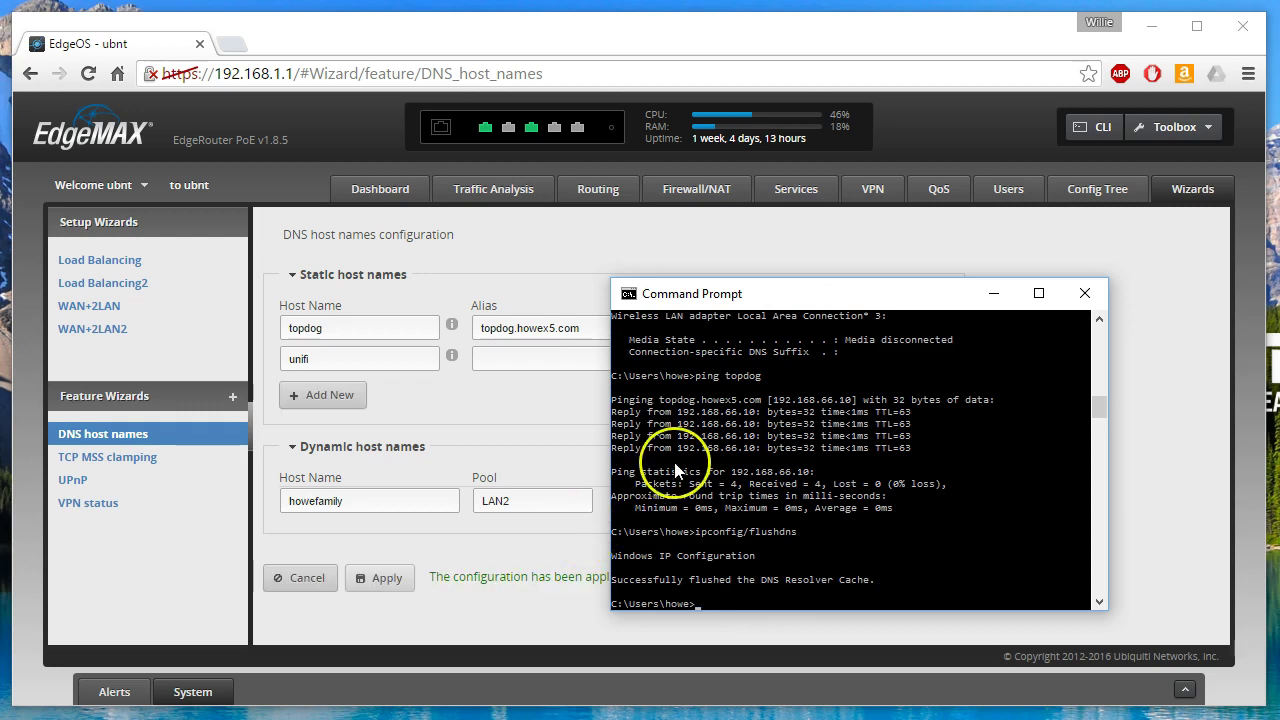
{"action": "type", "text": "ping unifi"}
{"action": "key", "text": "Return"}
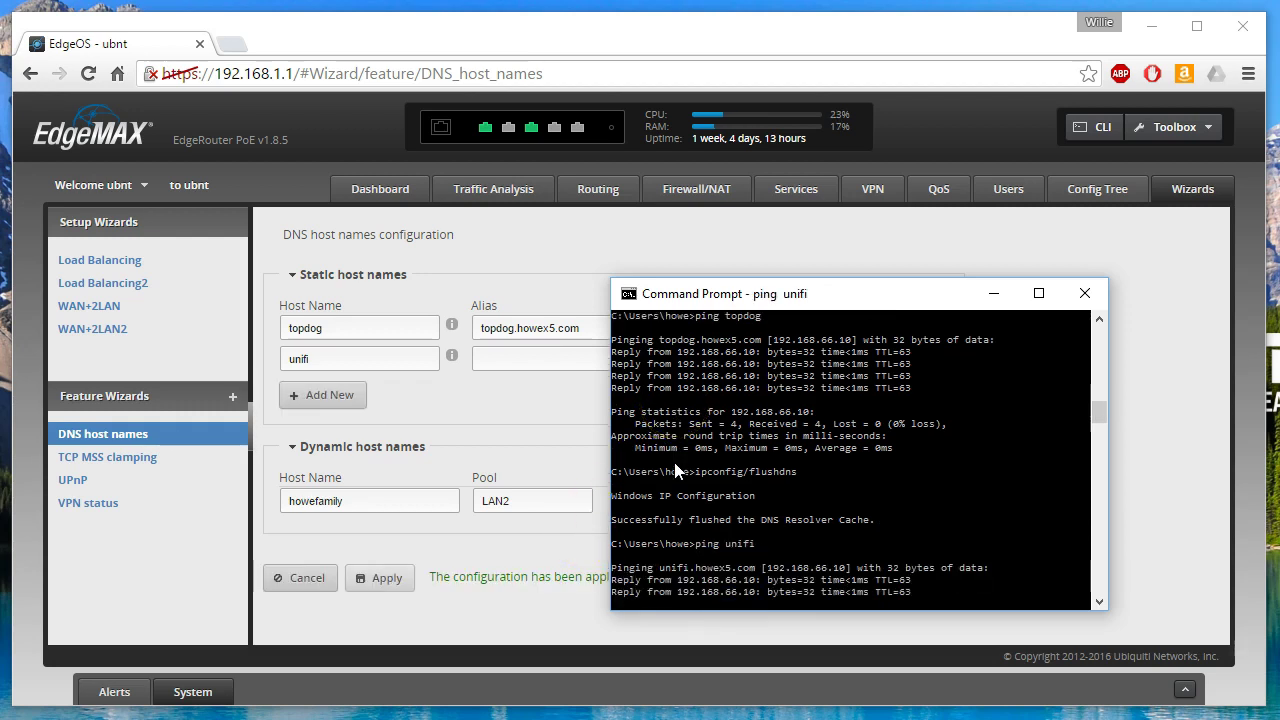
{"action": "key", "text": "ctrl+c"}
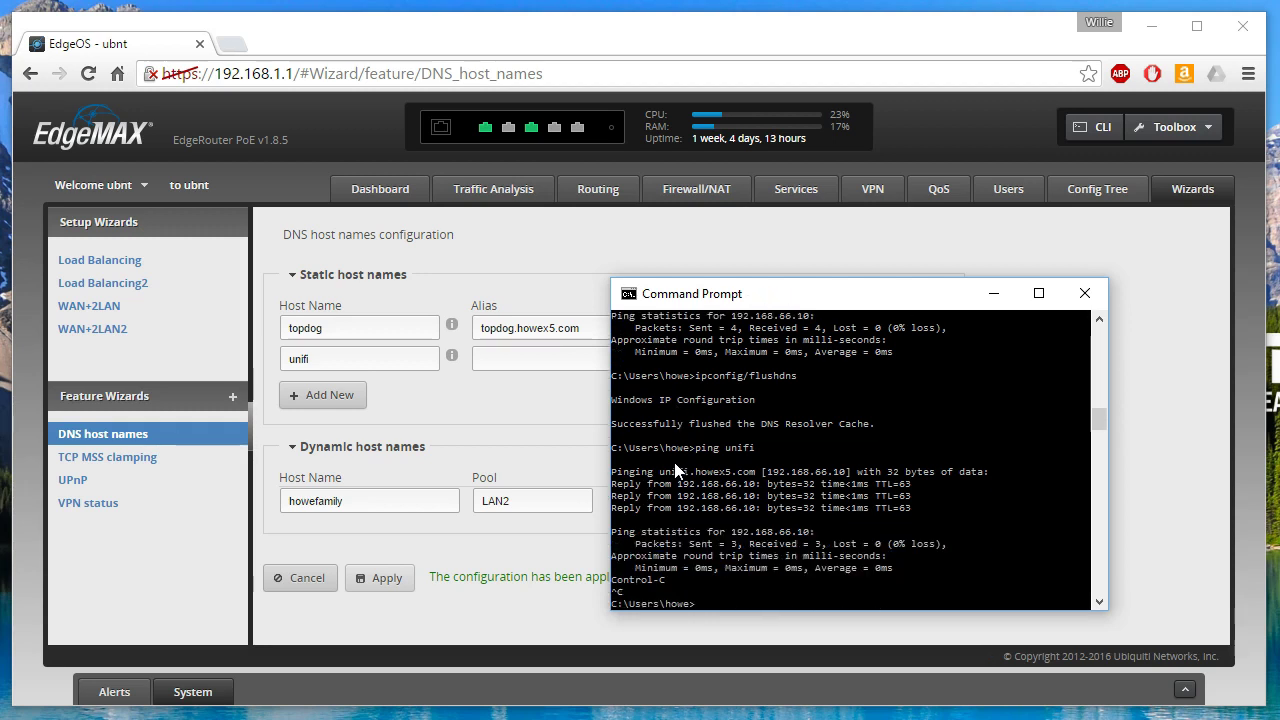
{"action": "mouse_move", "coordinate": [740, 462]}
{"action": "left_mouse_down"}
{"action": "mouse_move", "coordinate": [700, 478]}
{"action": "mouse_move", "coordinate": [737, 492]}
{"action": "left_mouse_up"}
{"action": "left_click", "coordinate": [506, 394]}
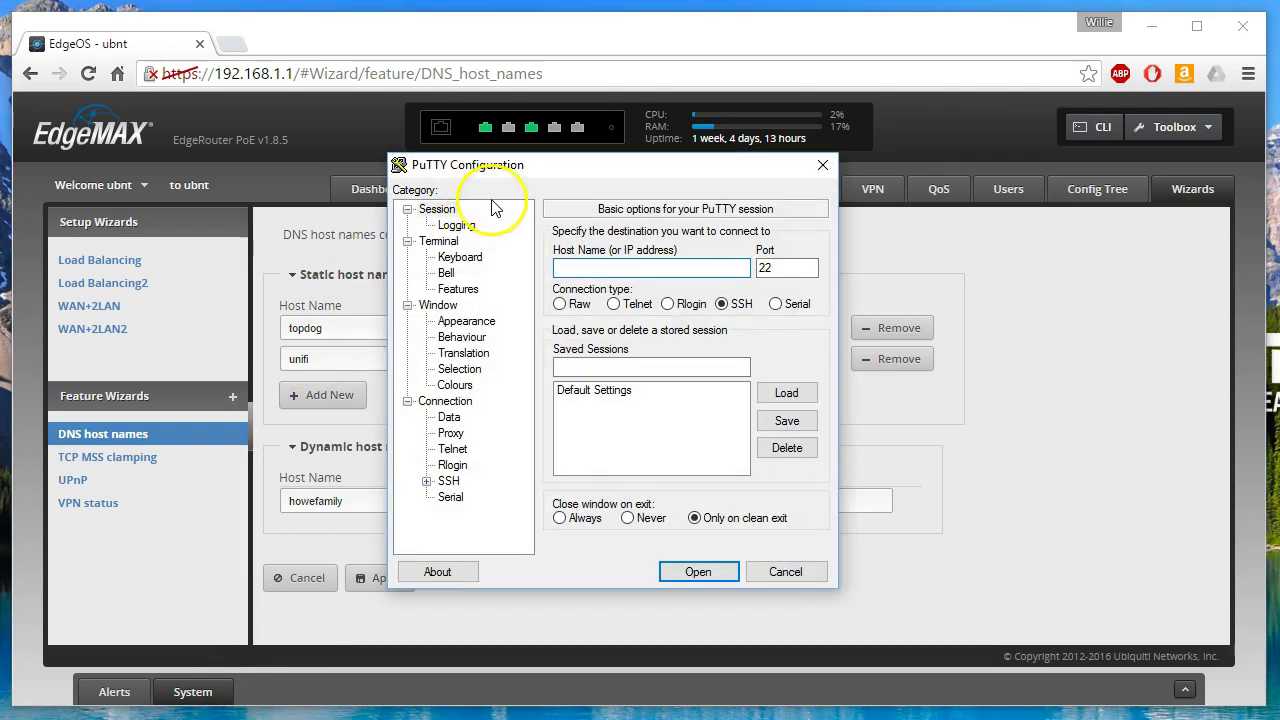
- SSH to 192.168.1.1 in PuTTY and log in with the router's username and password
{"action": "type", "text": "192.168.1."}
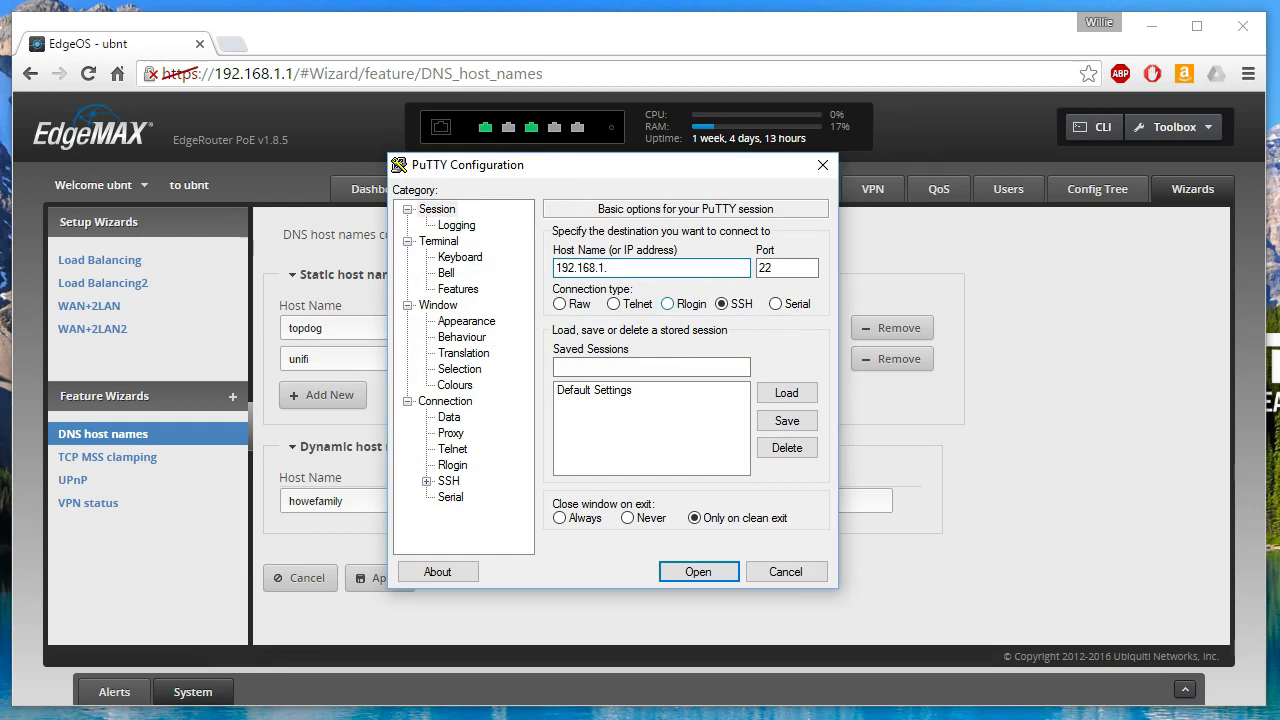
{"action": "type", "text": "1"}
{"action": "key", "text": "Return"}
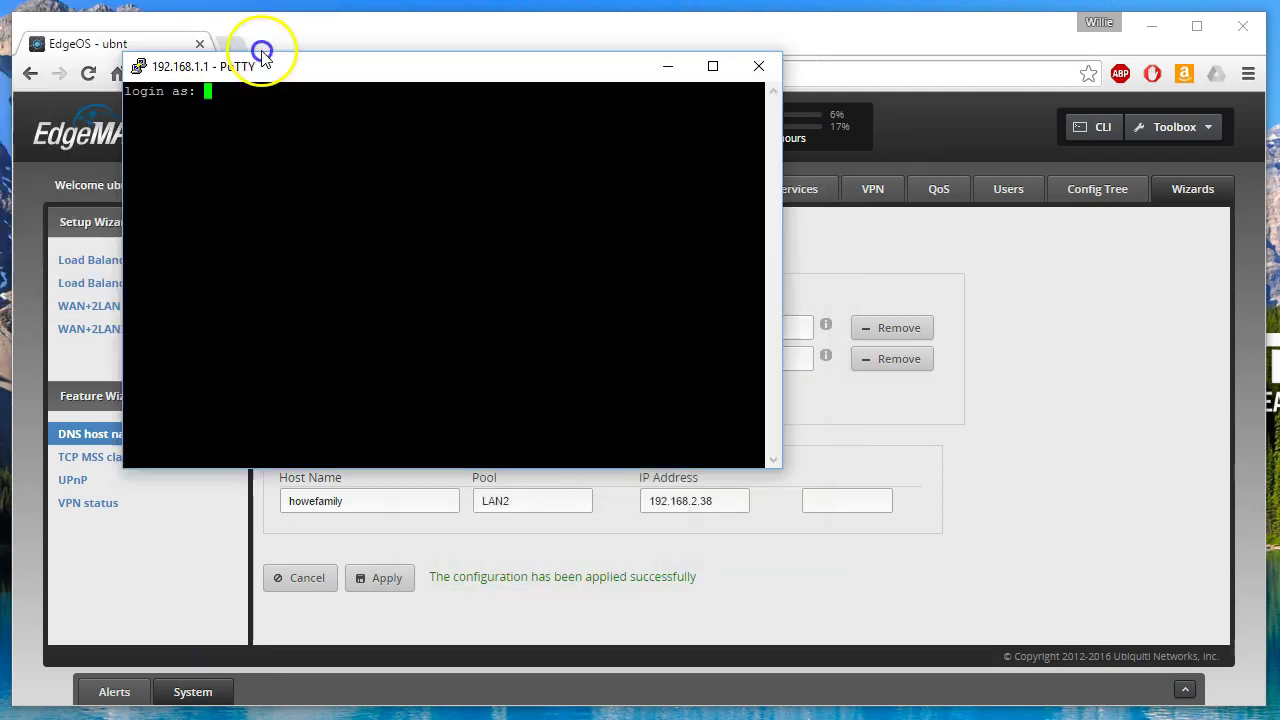
{"action": "left_click_drag", "start_coordinate": [257, 51], "coordinate": [414, 131]}
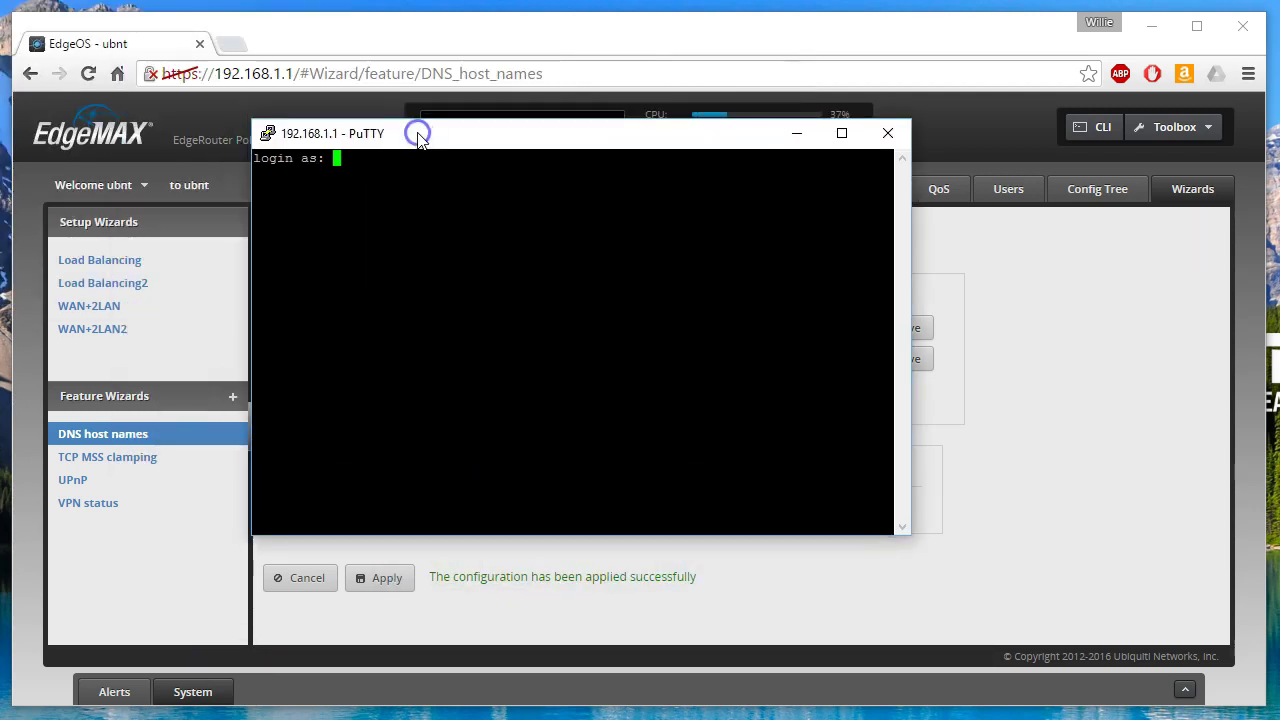
{"action": "type", "text": "ubnt"}
{"action": "key", "text": "Return"}
{"action": "type", "text": "ubnt"}
{"action": "key", "text": "Return"}
- Become root with sudo su, change to /etc and display the hosts file
{"action": "type", "text": "sudo su"}
{"action": "key", "text": "Return"}
{"action": "type", "text": "cd /etc"}
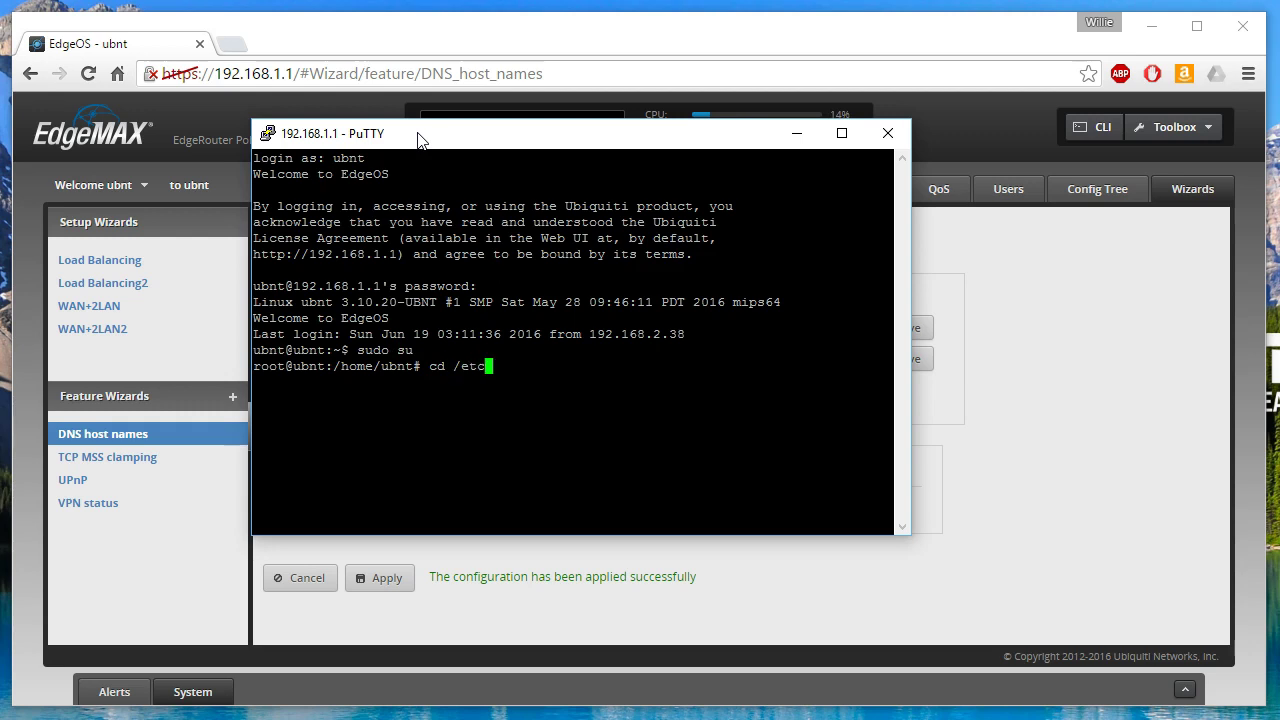
{"action": "key", "text": "Return"}
{"action": "type", "text": "more hosts"}
{"action": "key", "text": "Return"}
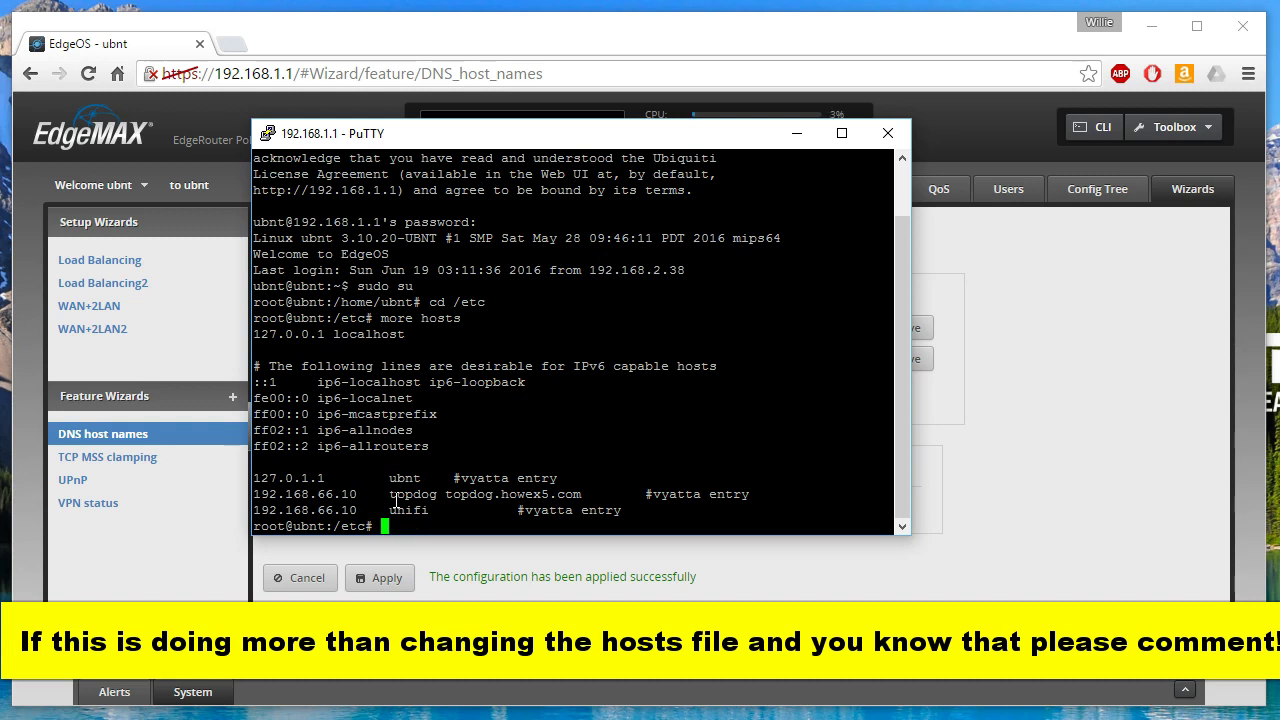
- Exit the root shell and close the SSH session
{"action": "type", "text": "exit"}
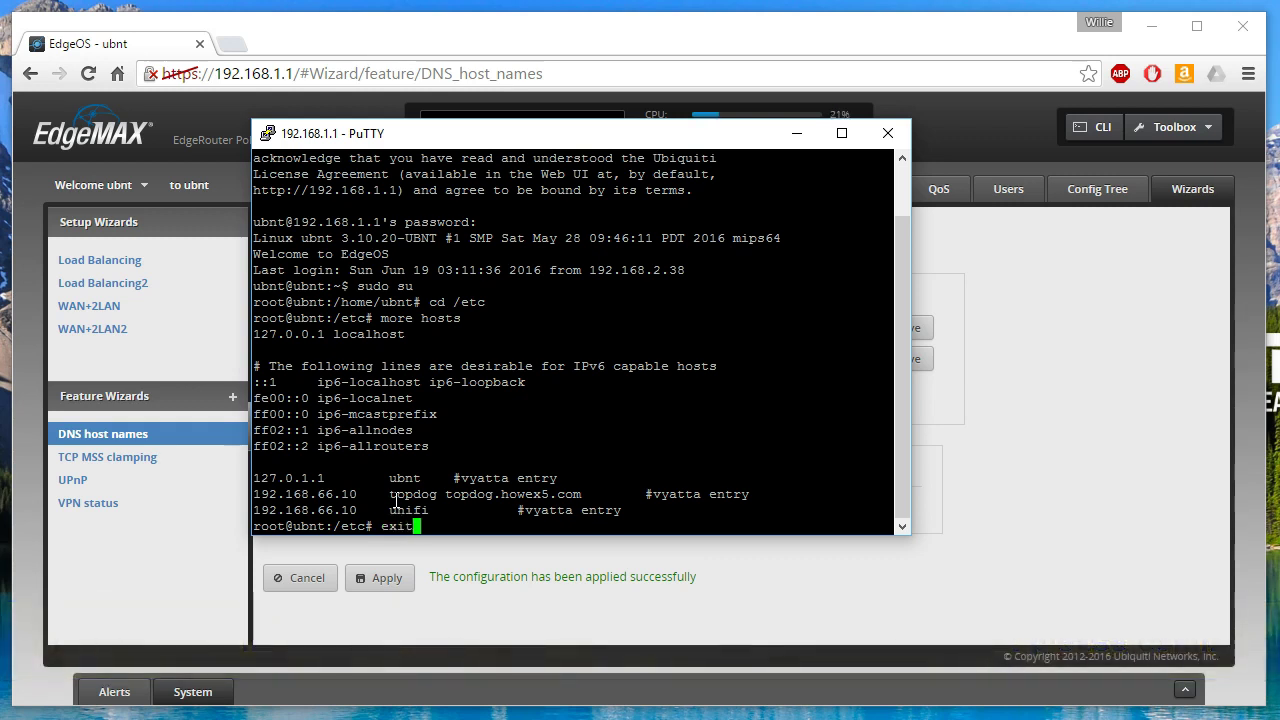
{"action": "key", "text": "Return"}
{"action": "type", "text": "exit"}
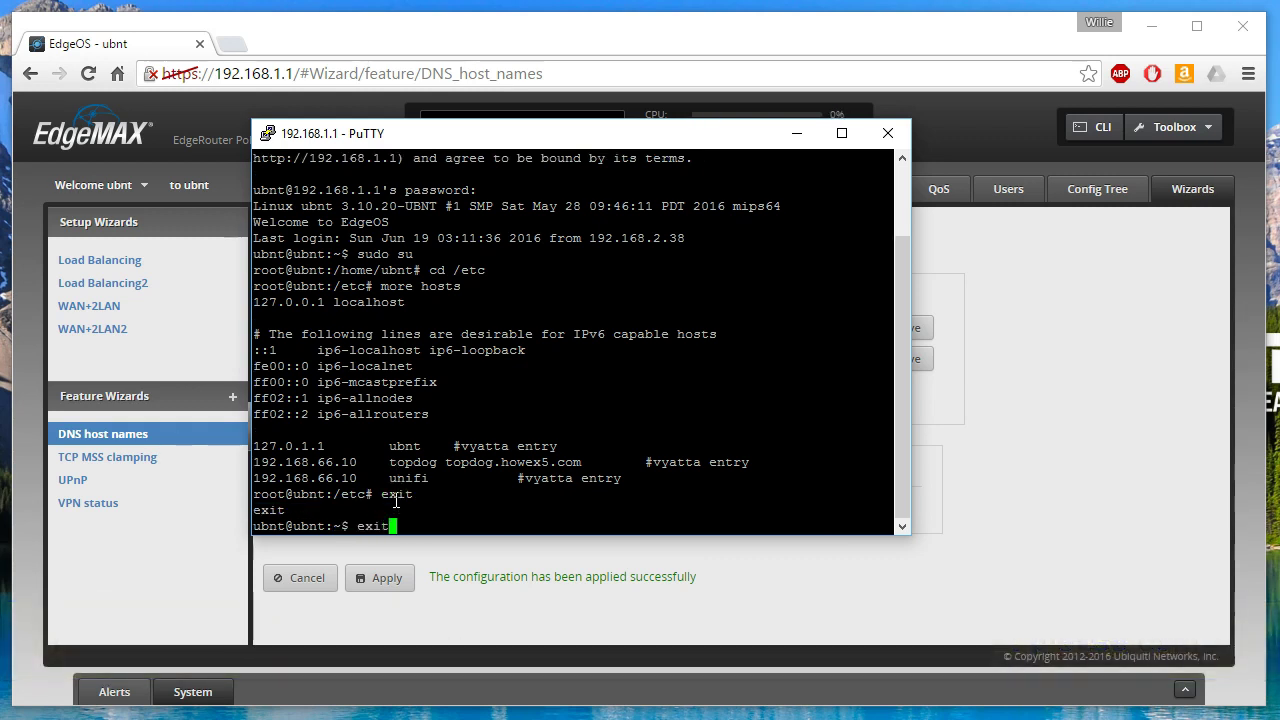
{"action": "key", "text": "Return"}
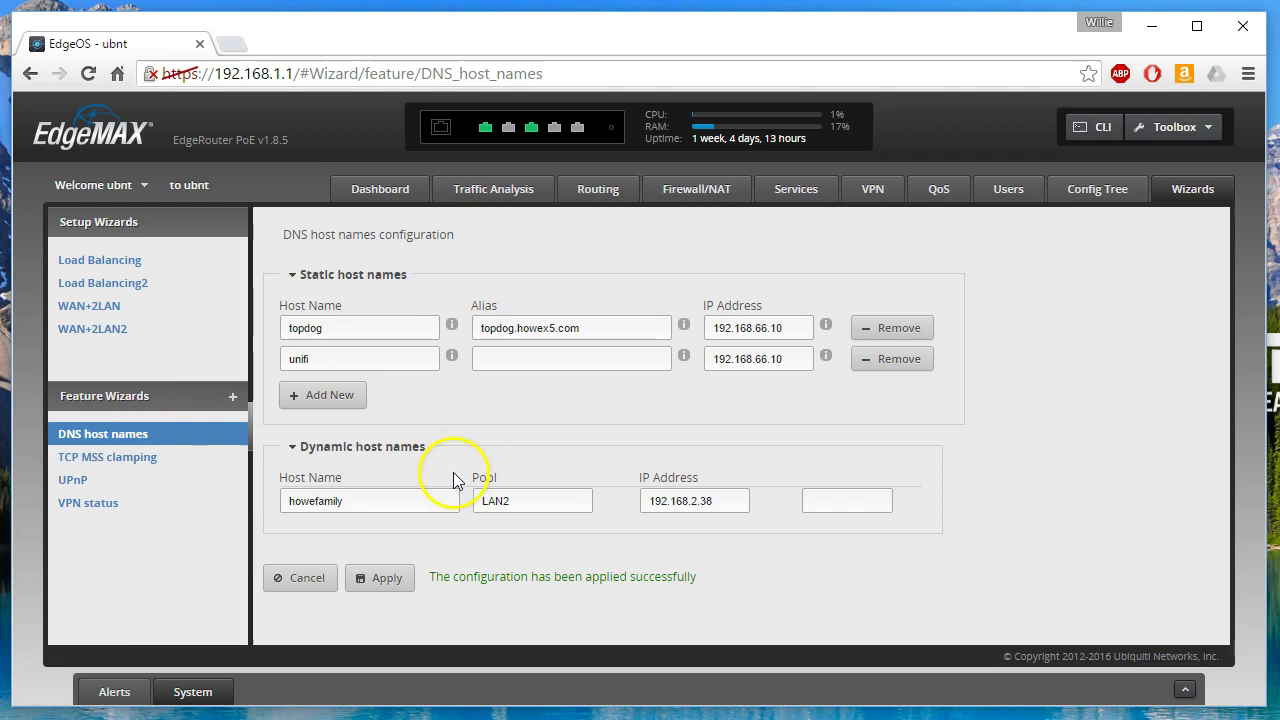
- Show the VPN status wizard page with its empty site-to-site VPN list
{"action": "left_click", "coordinate": [88, 503]}
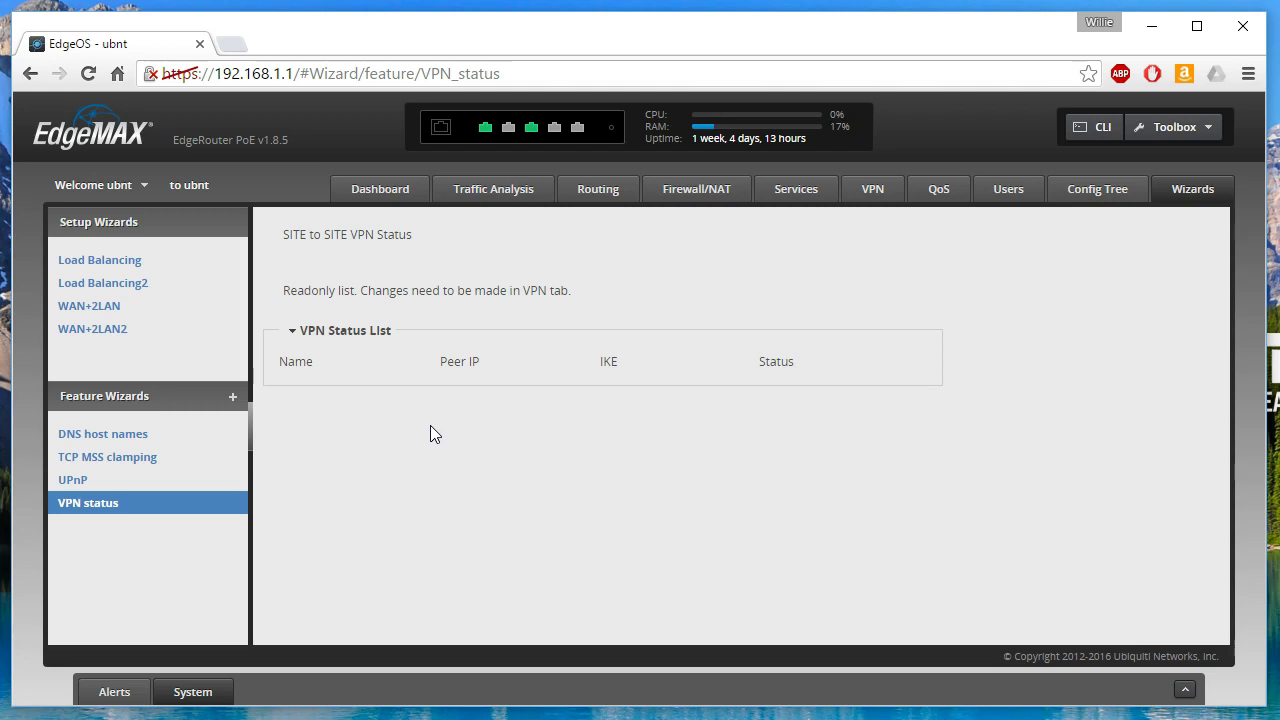
{"action": "left_click", "coordinate": [316, 334]}
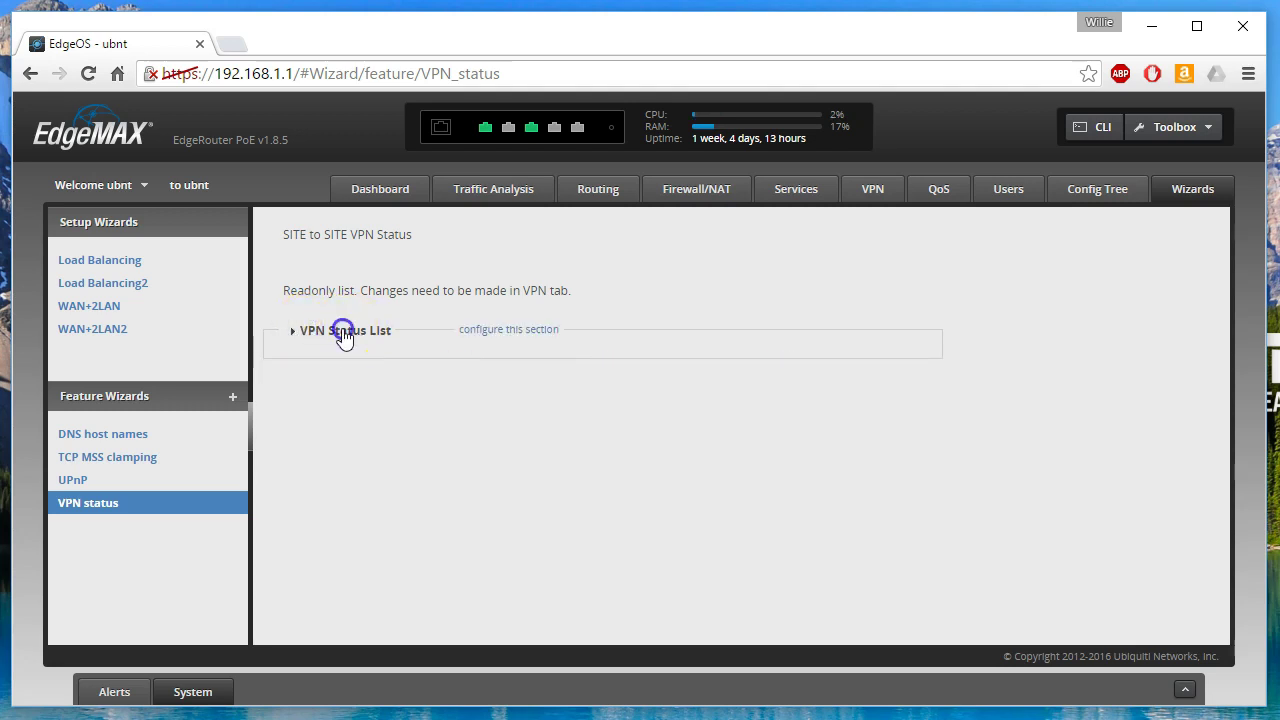
{"action": "left_click", "coordinate": [338, 333]}
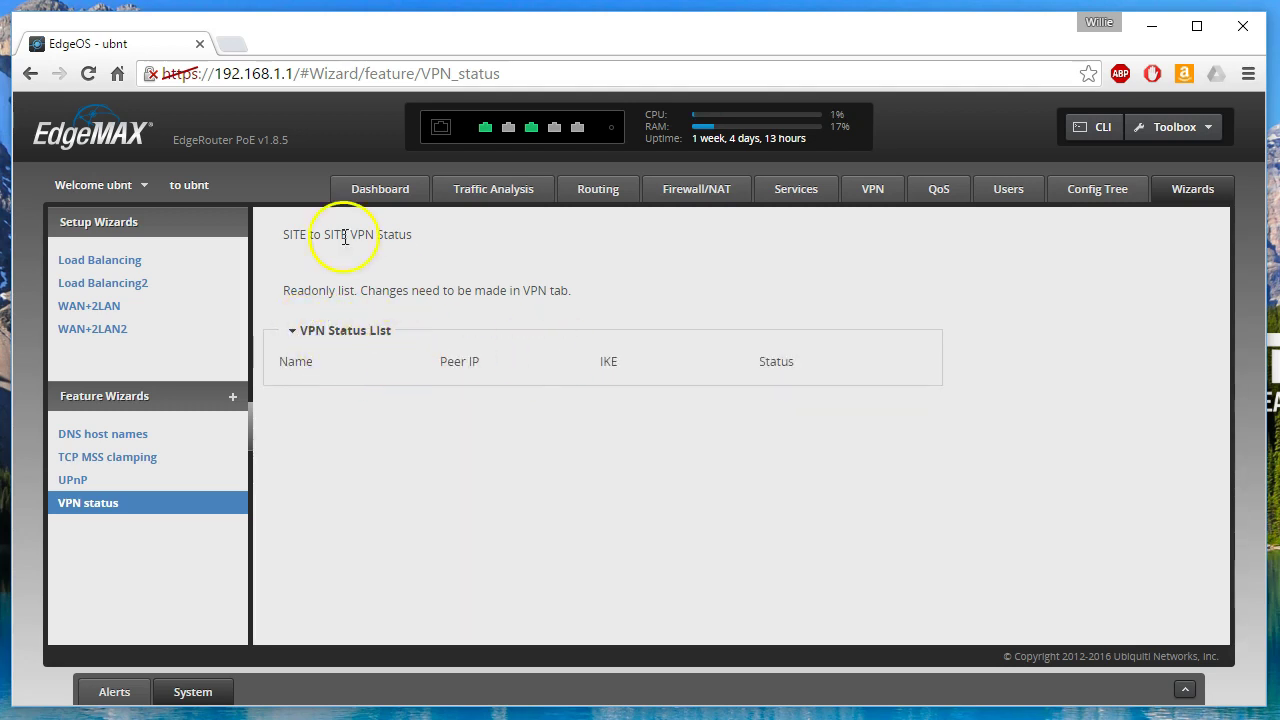